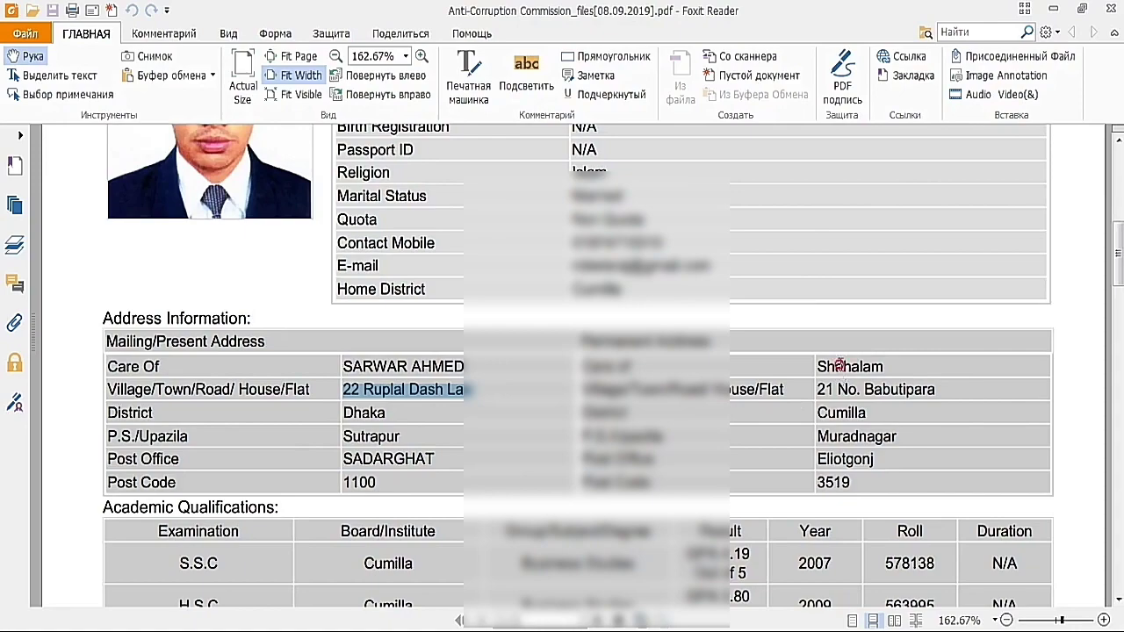
Step: Copy the permanent address care-of name from the PDF in Foxit Reader into the matching field of the browser application form
left_click(849, 374)
key("alt+Tab")
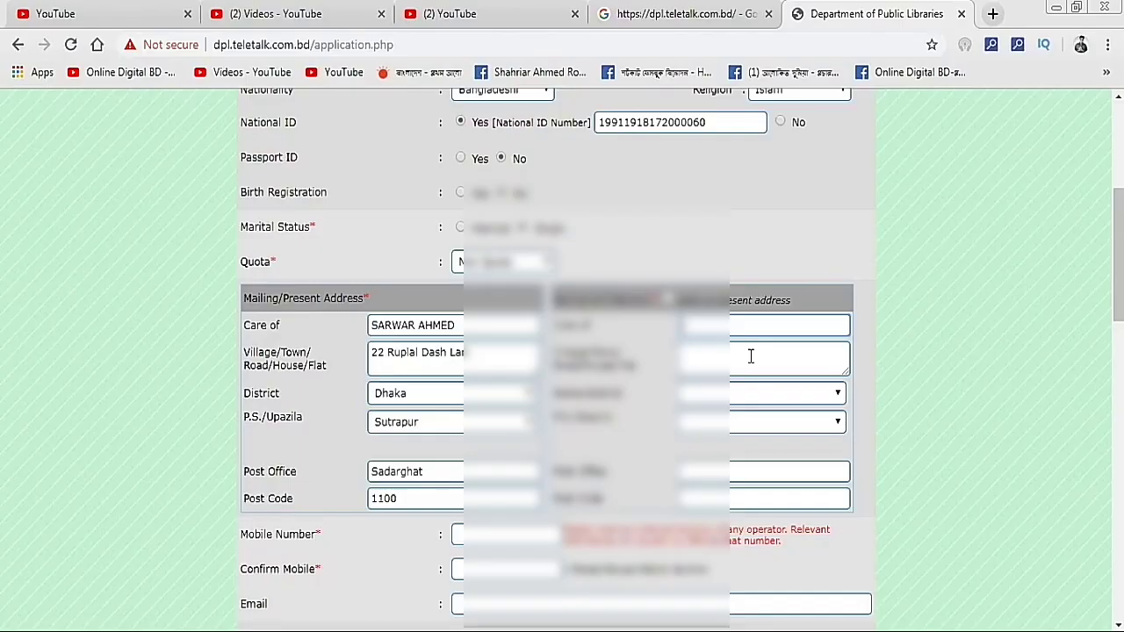
key("alt+Tab")
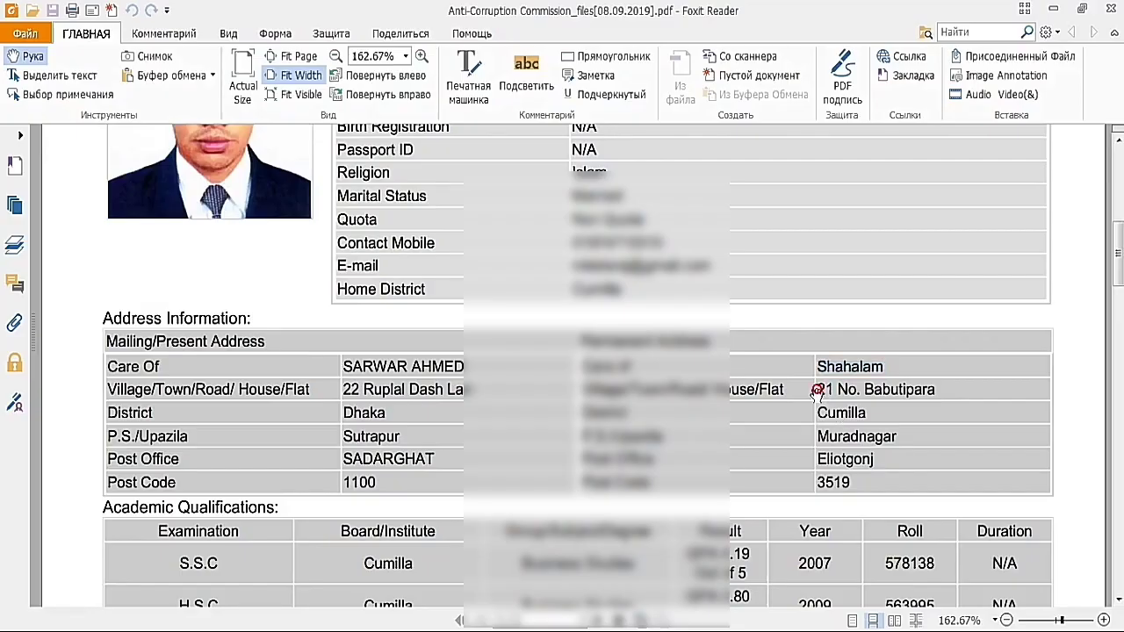
Step: Copy the permanent village/road line from the PDF into the form's permanent address
left_click_drag(817, 389, 932, 397)
key("ctrl+c")
key("alt+Tab")
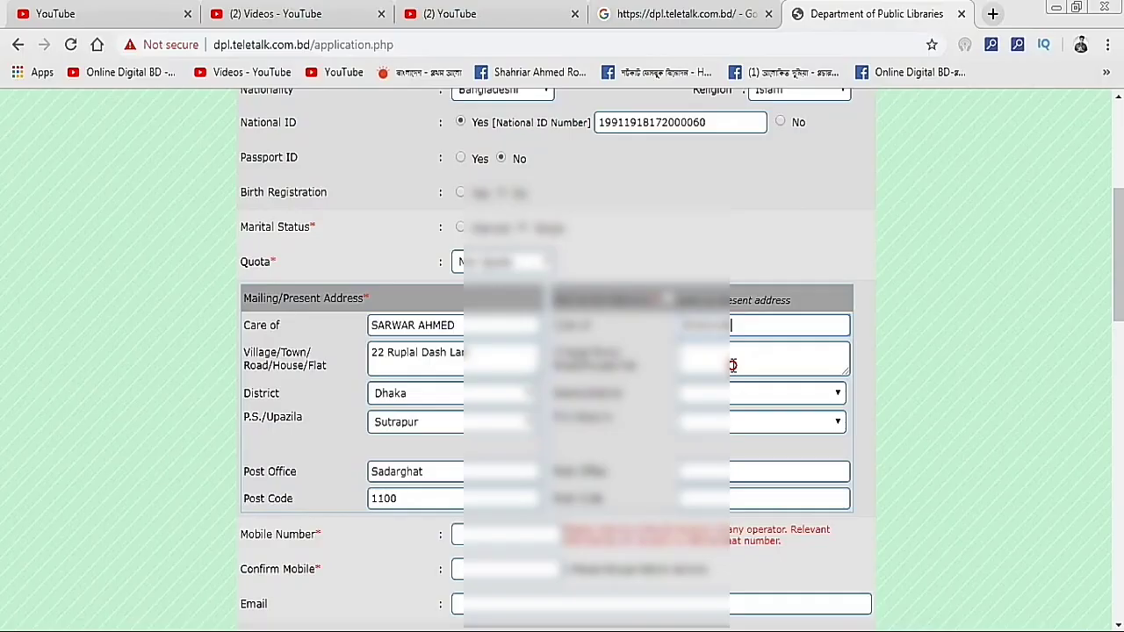
key("ctrl+v")
Step: Choose the permanent address's district and upazila and fill in its post office and post code, matching the PDF
left_click(719, 395)
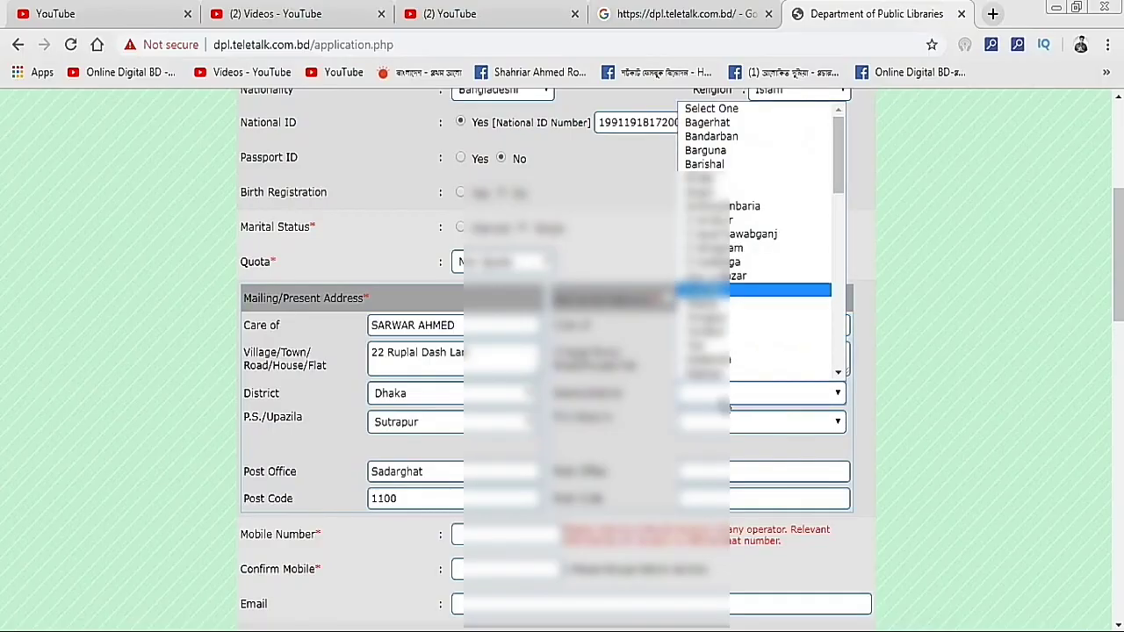
left_click(728, 291)
left_click(725, 422)
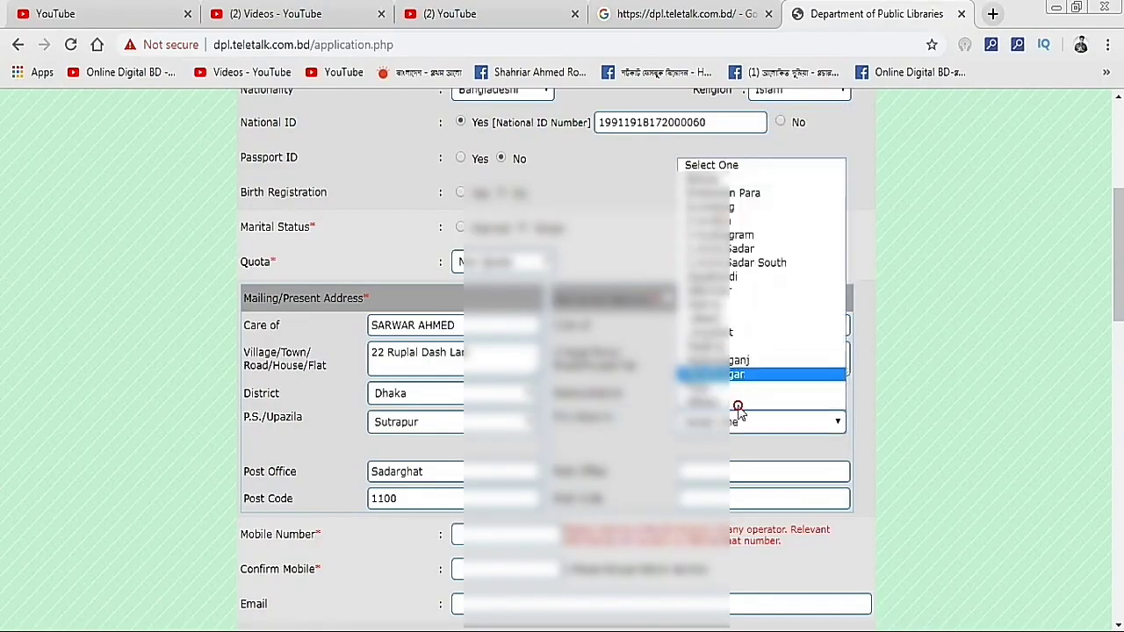
left_click(730, 374)
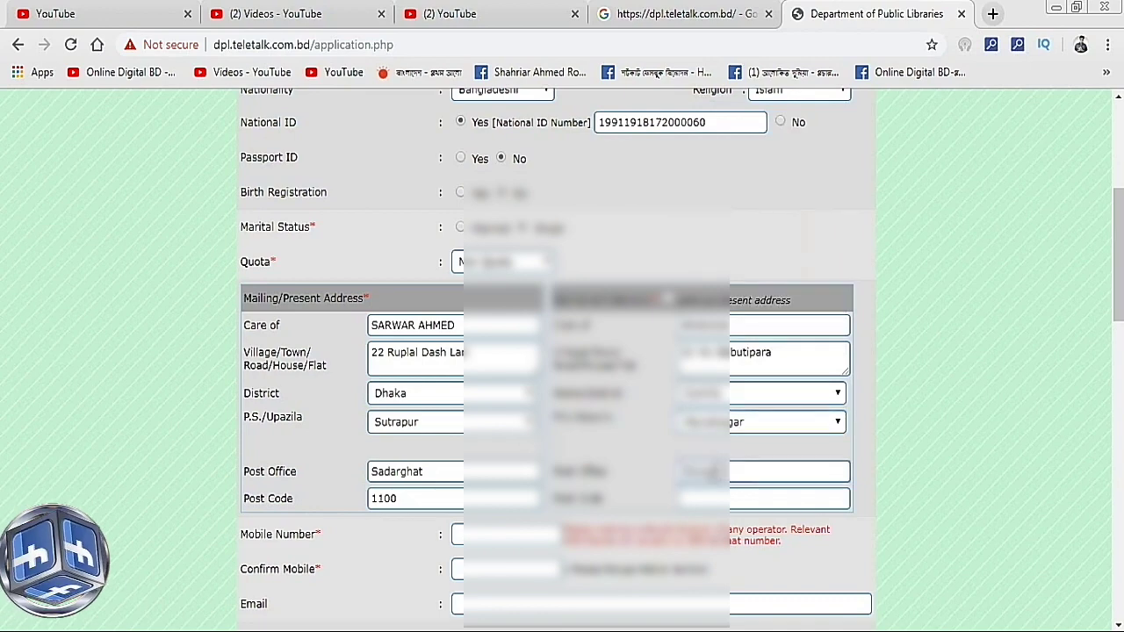
scroll(757, 438, "down", 1)
scroll(757, 437, "down", 1)
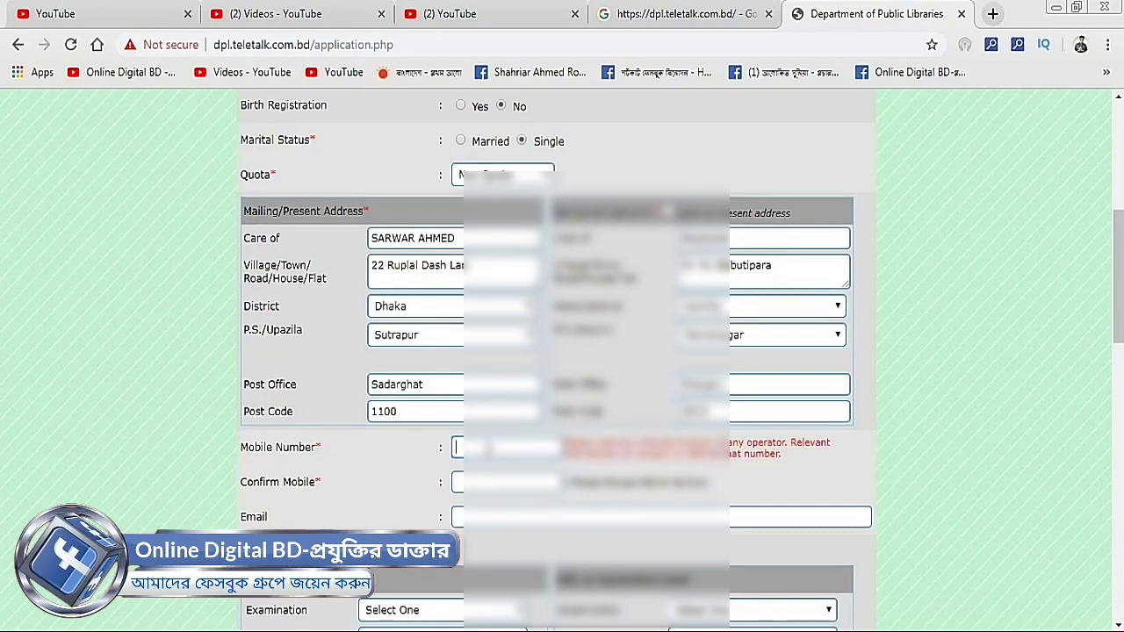
Step: Fill in the applicant's mobile number and repeat it in the confirmation field
left_click(456, 447)
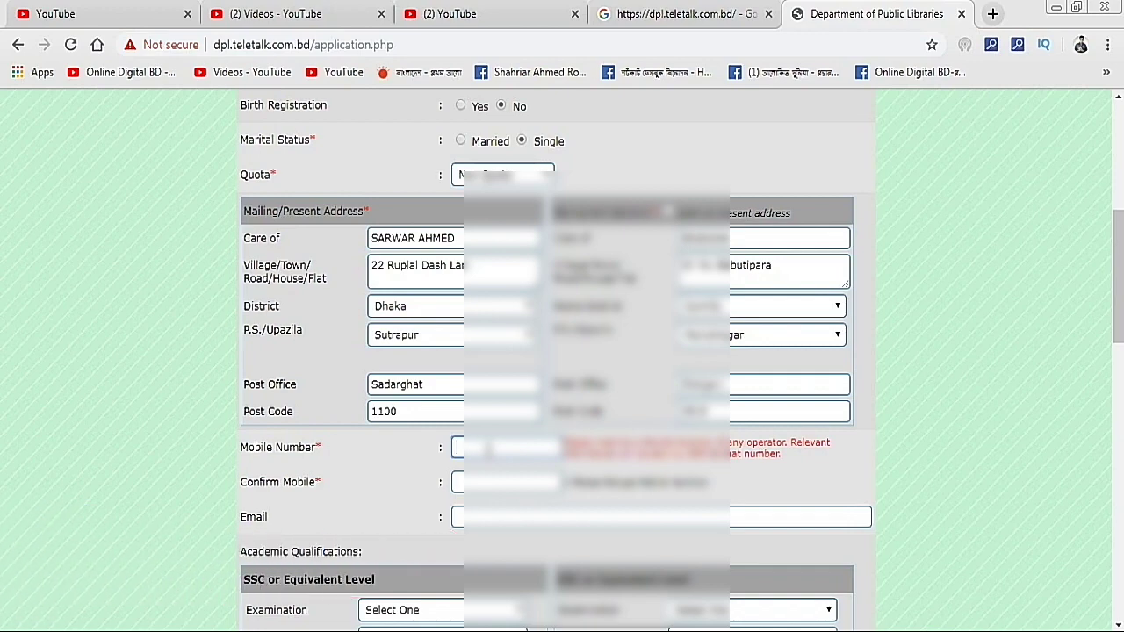
key("ctrl+v")
left_click(457, 482)
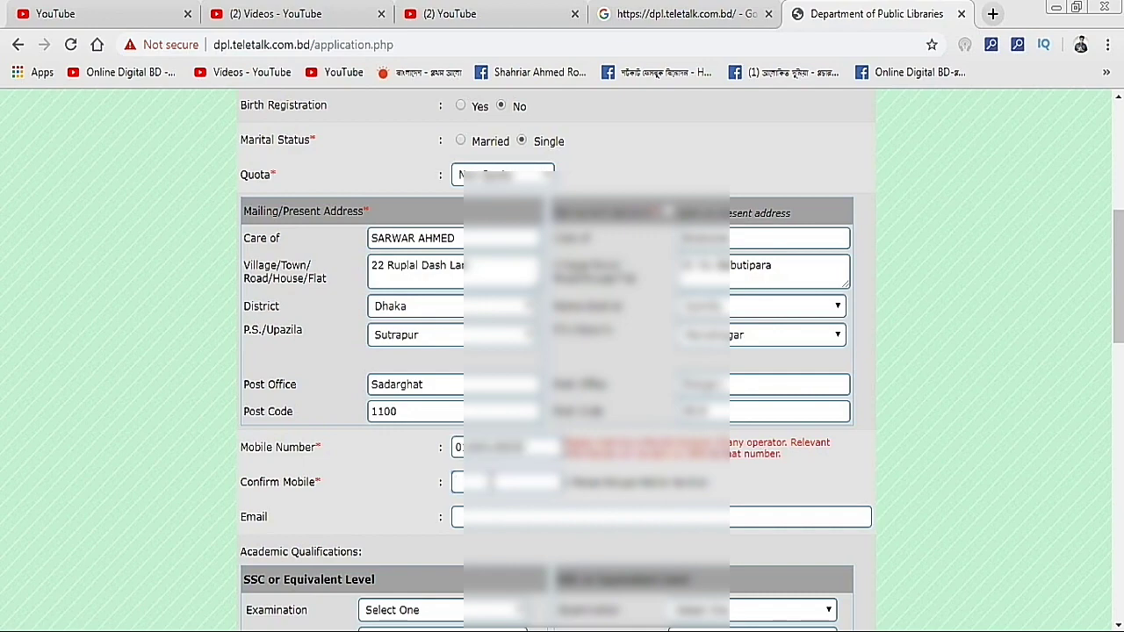
key("ctrl+v")
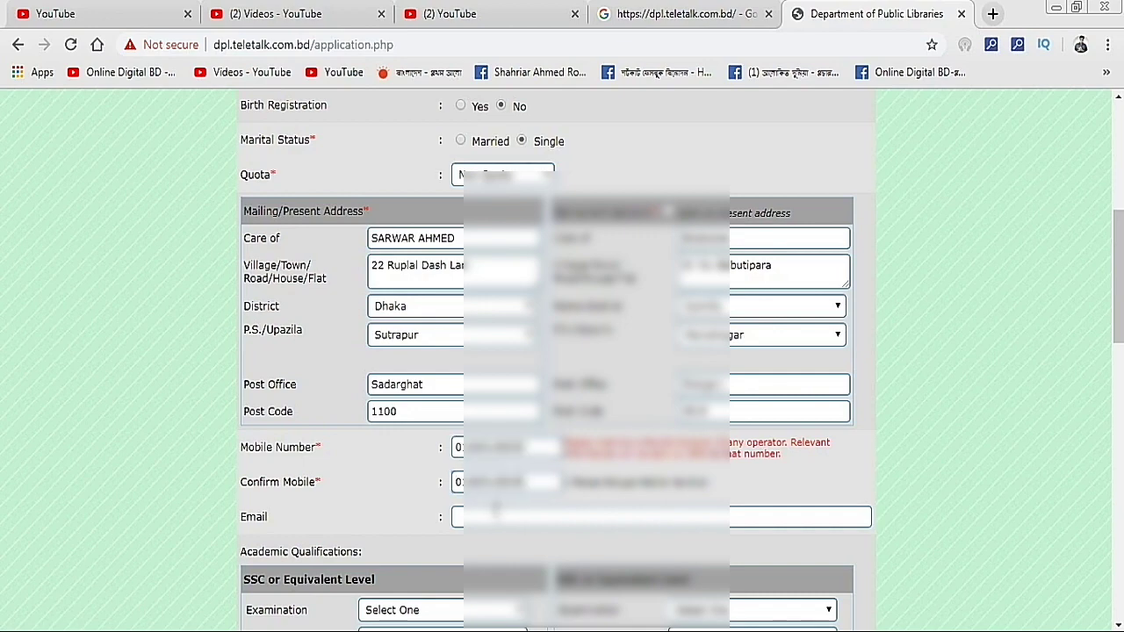
left_click(494, 512)
Step: Set the SSC-level examination to S.S.C and its board to Cumilla
scroll(677, 457, "down", 1)
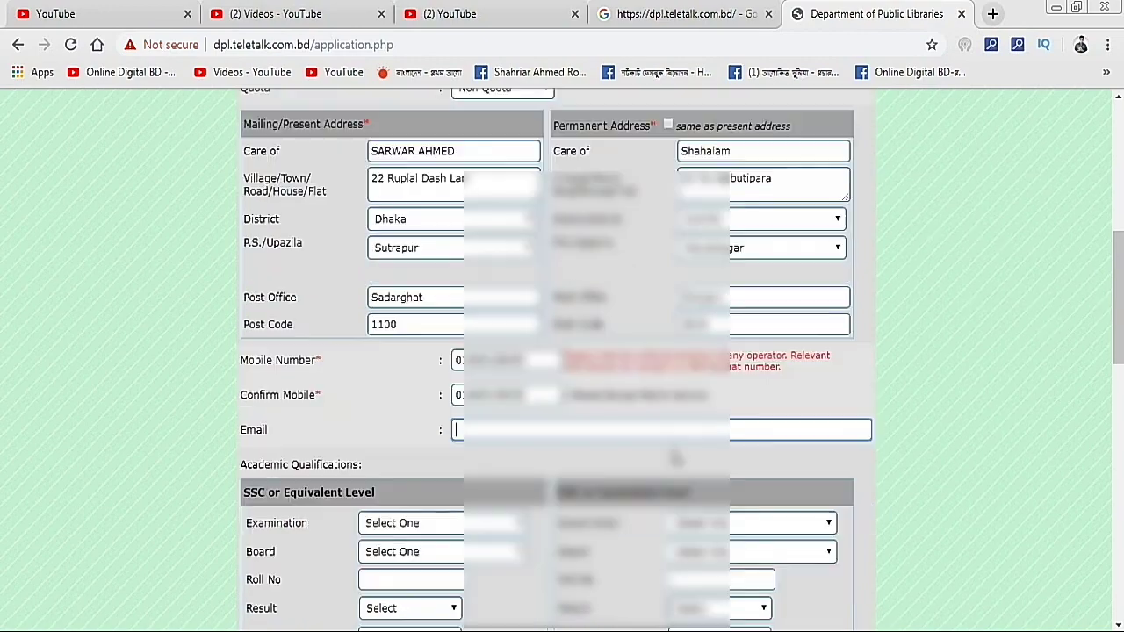
scroll(613, 460, "down", 3)
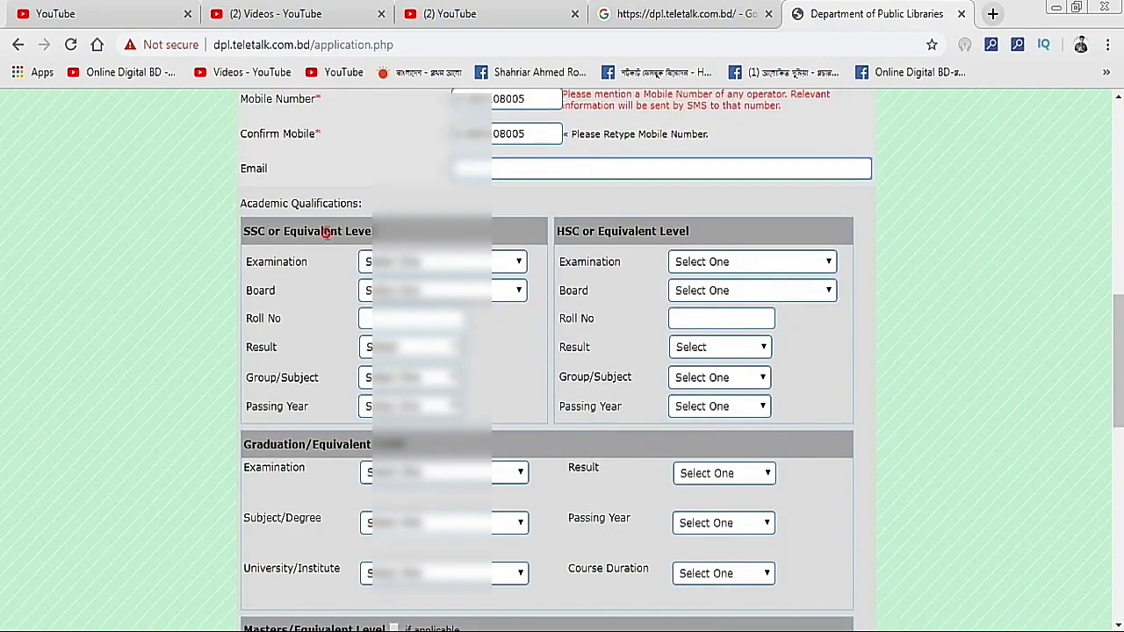
left_click(470, 261)
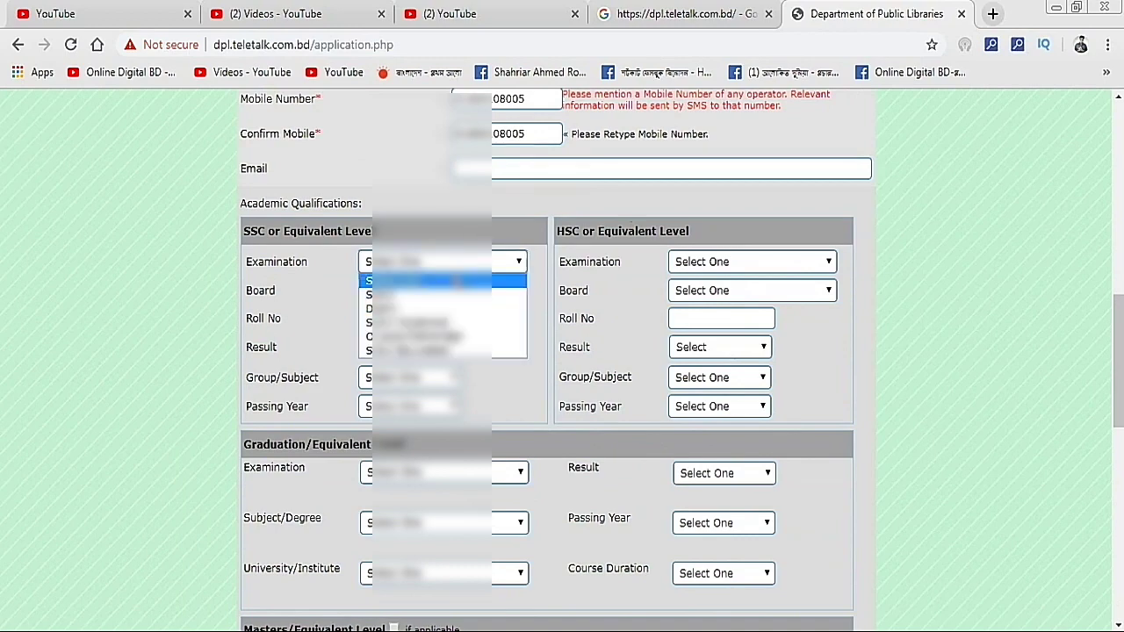
left_click(443, 262)
left_click(443, 262)
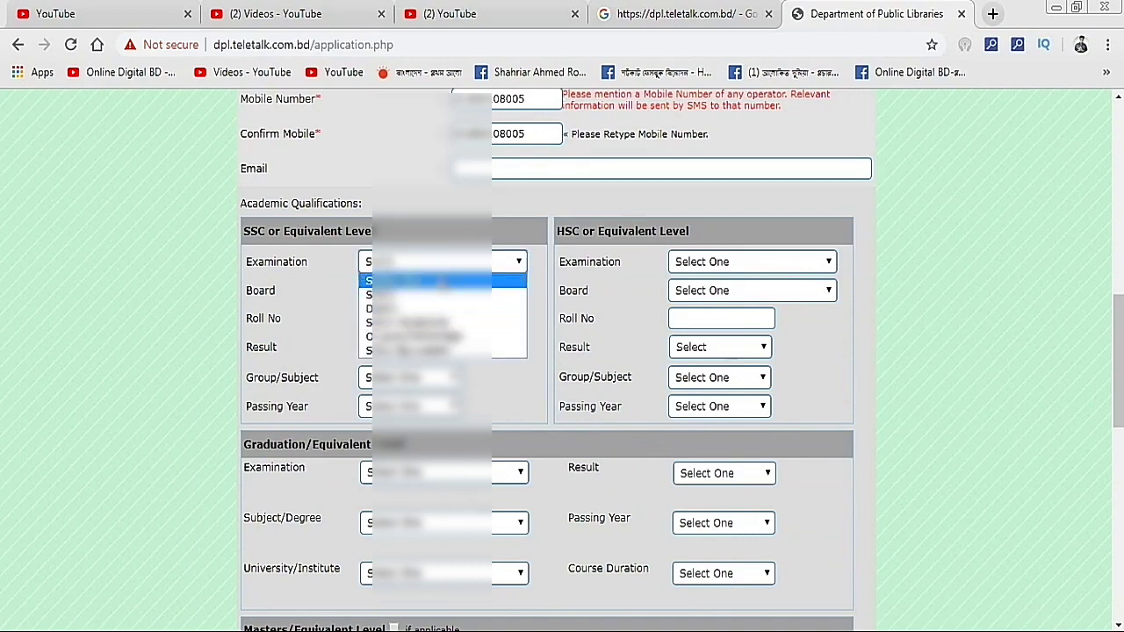
left_click(426, 281)
left_click(422, 293)
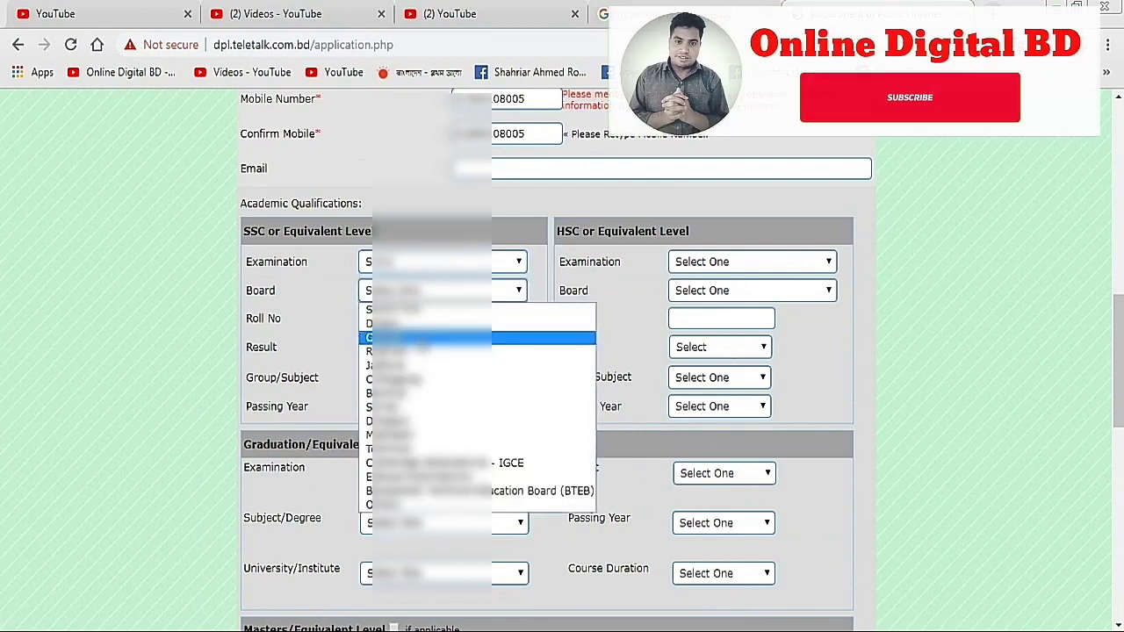
left_click(413, 324)
left_click(413, 322)
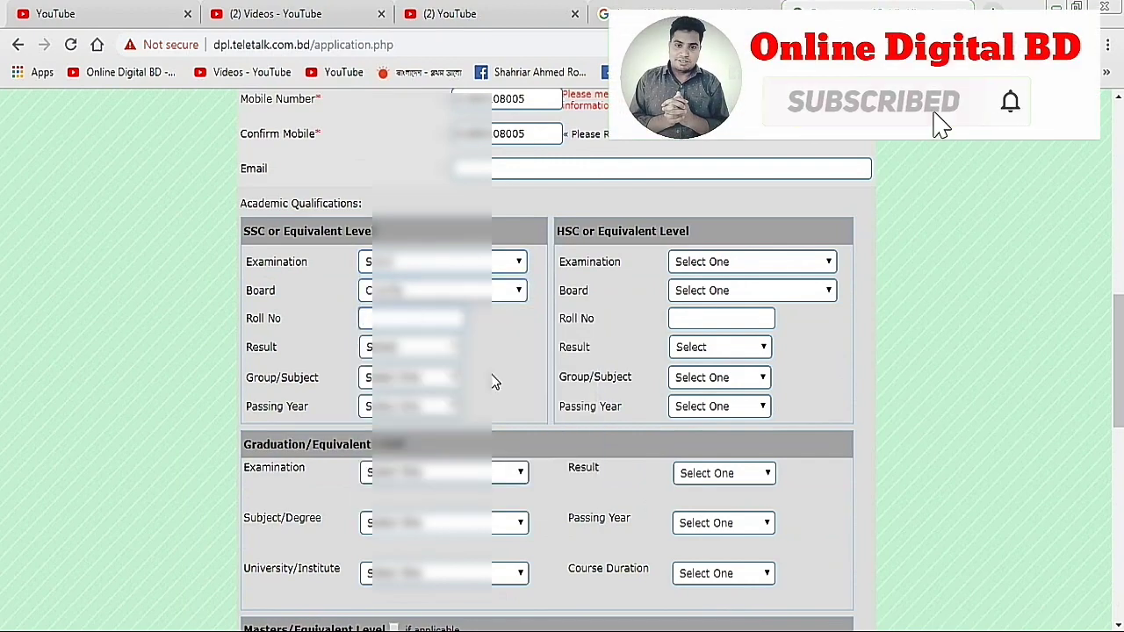
Step: Enter the SSC roll number and record the result as a GPA out of 5 with the score
type("57")
left_click(412, 347)
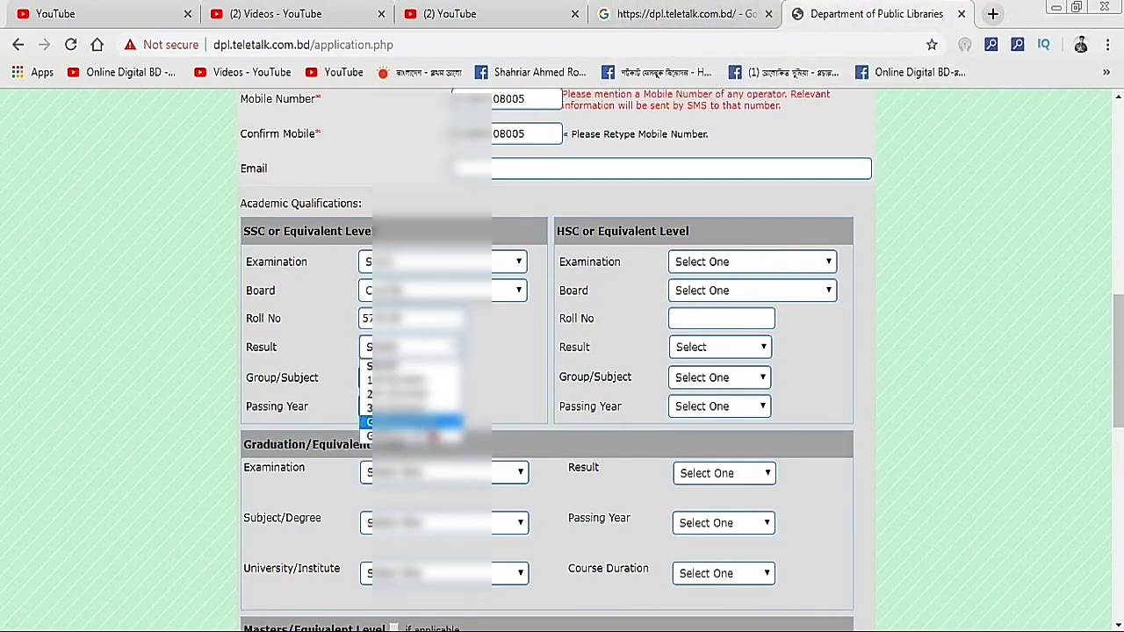
left_click(408, 436)
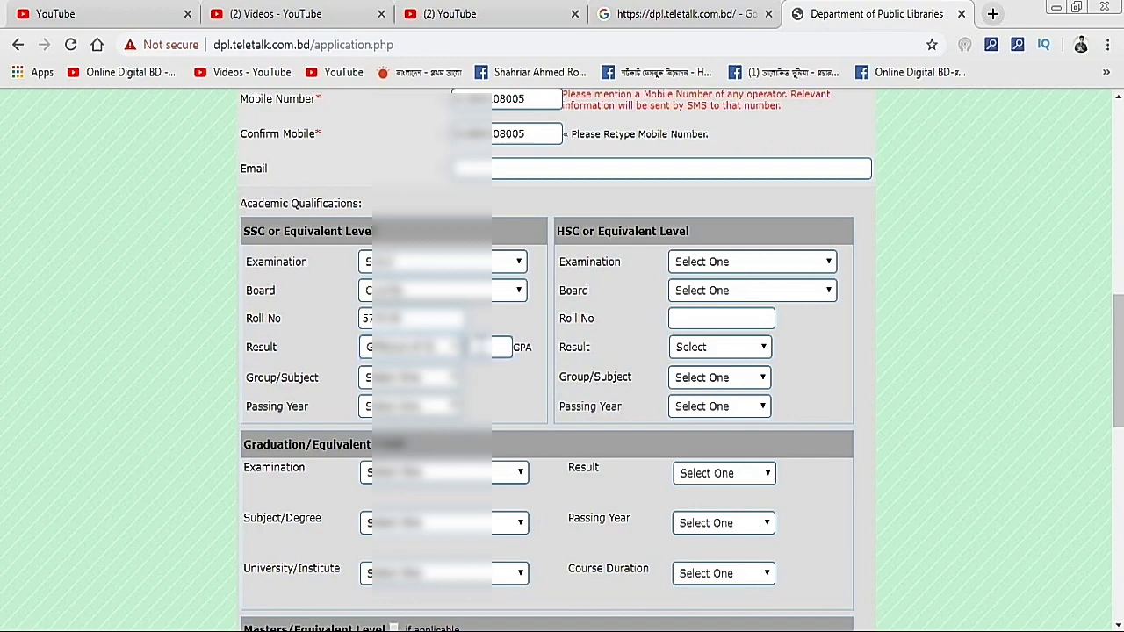
left_click(485, 347)
Step: Set the SSC group to Business Studies and the passing year to 2007
left_click(395, 379)
scroll(413, 351, "down", 1)
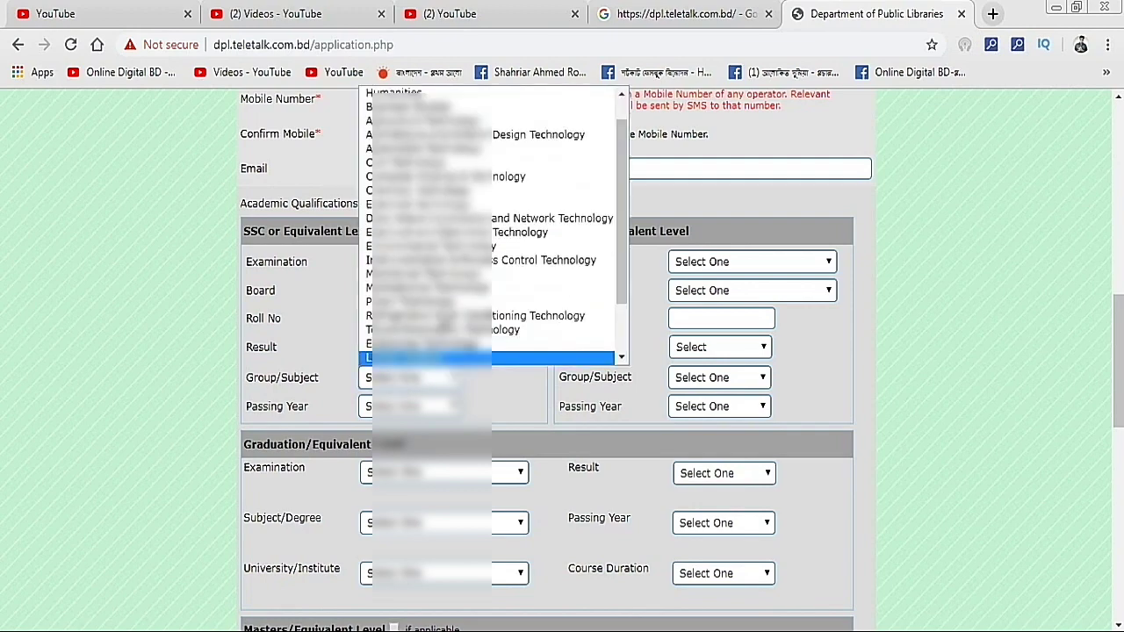
left_click(413, 314)
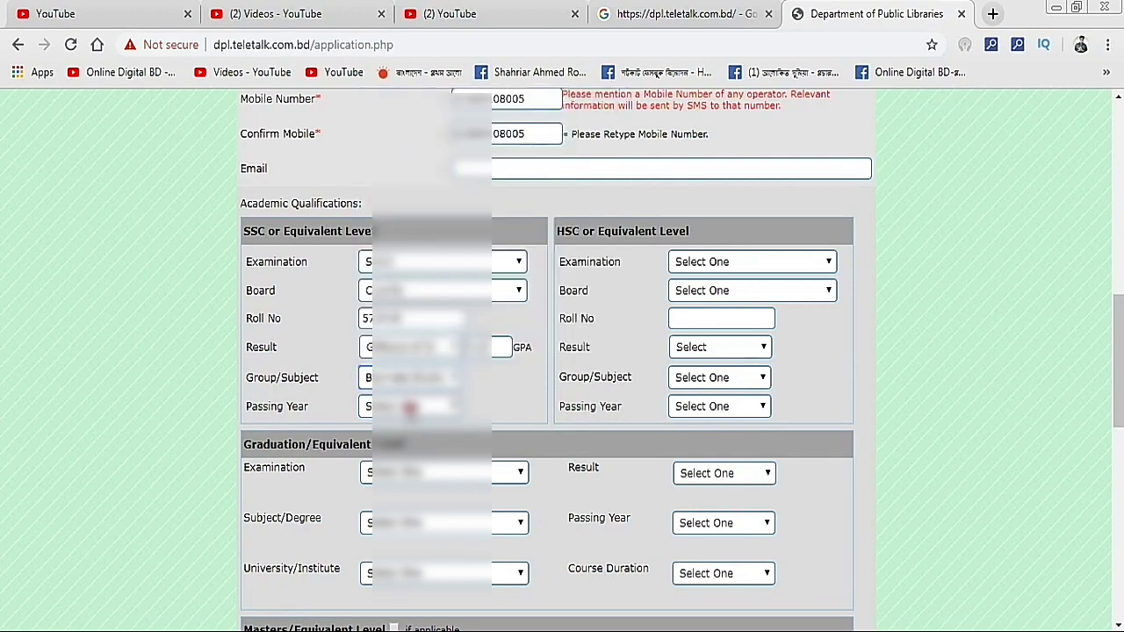
left_click(408, 407)
scroll(413, 342, "down", 3)
left_click(404, 344)
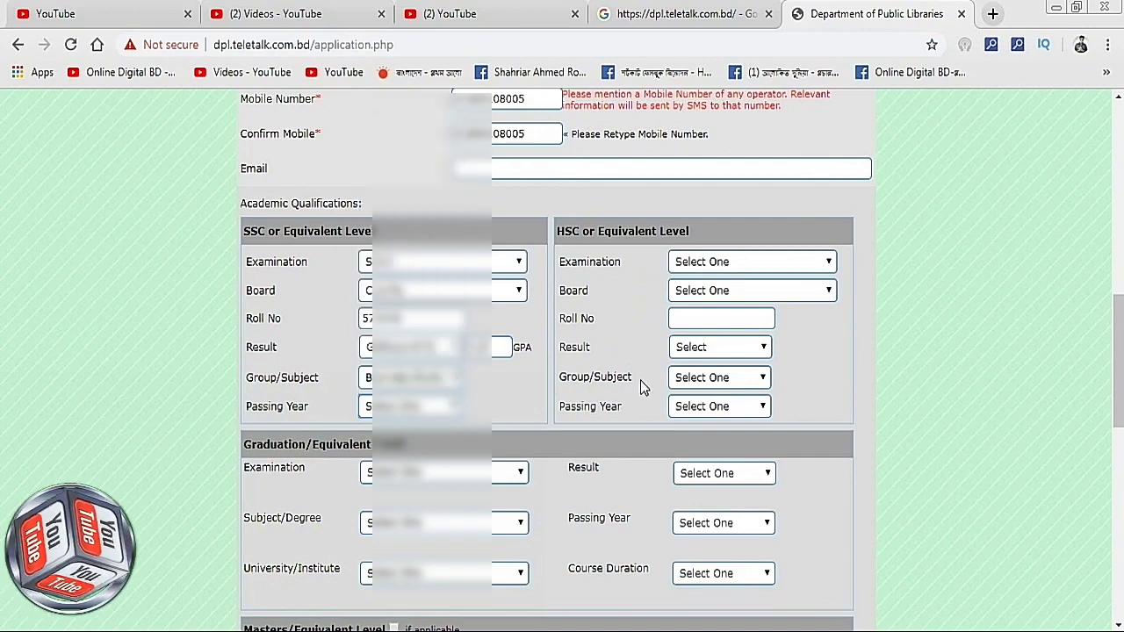
Step: Set the HSC-level examination to H.S.C and its board to Cumilla
left_click(703, 265)
left_click(705, 294)
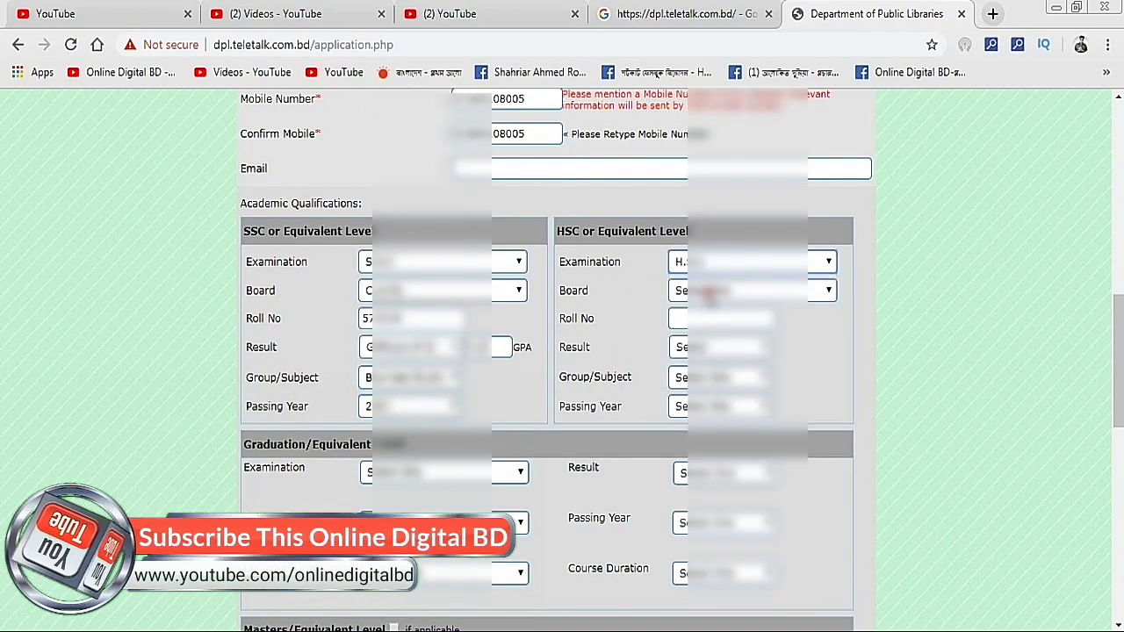
left_click(707, 291)
left_click(694, 325)
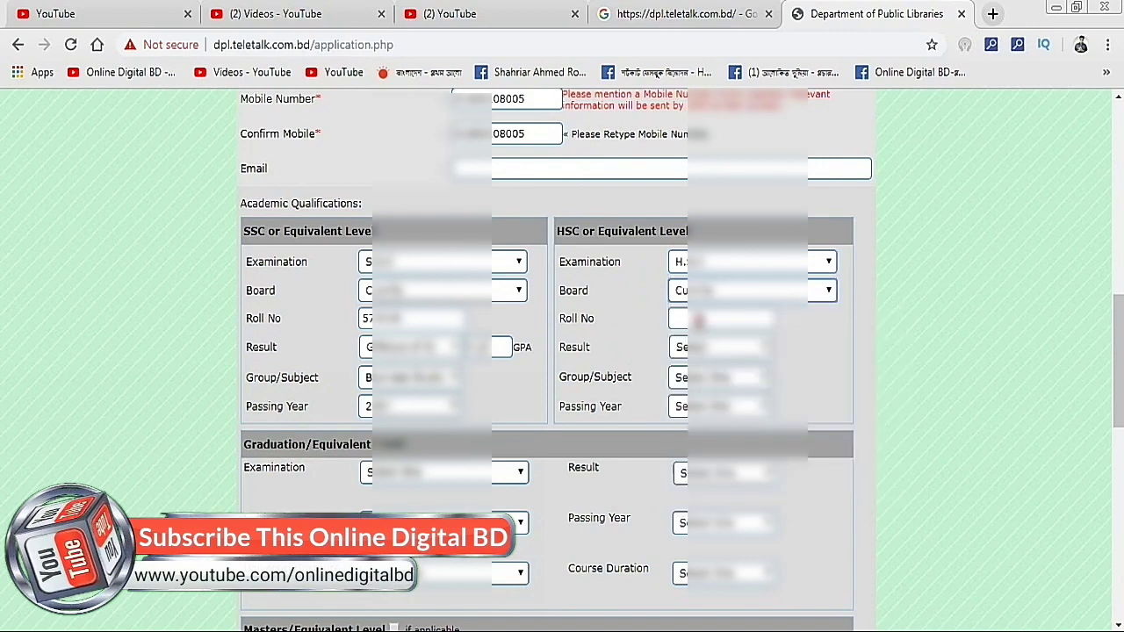
Step: Enter the HSC roll number and record the result as a GPA out of 5 with the score
left_click(711, 319)
left_click(717, 347)
left_click(719, 347)
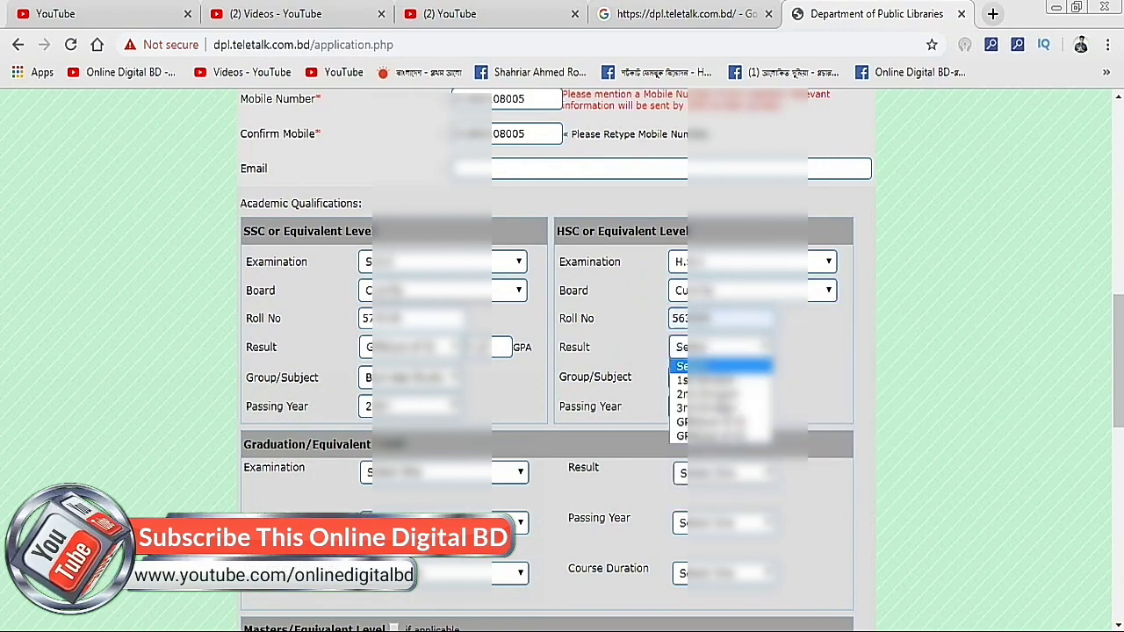
left_click(720, 436)
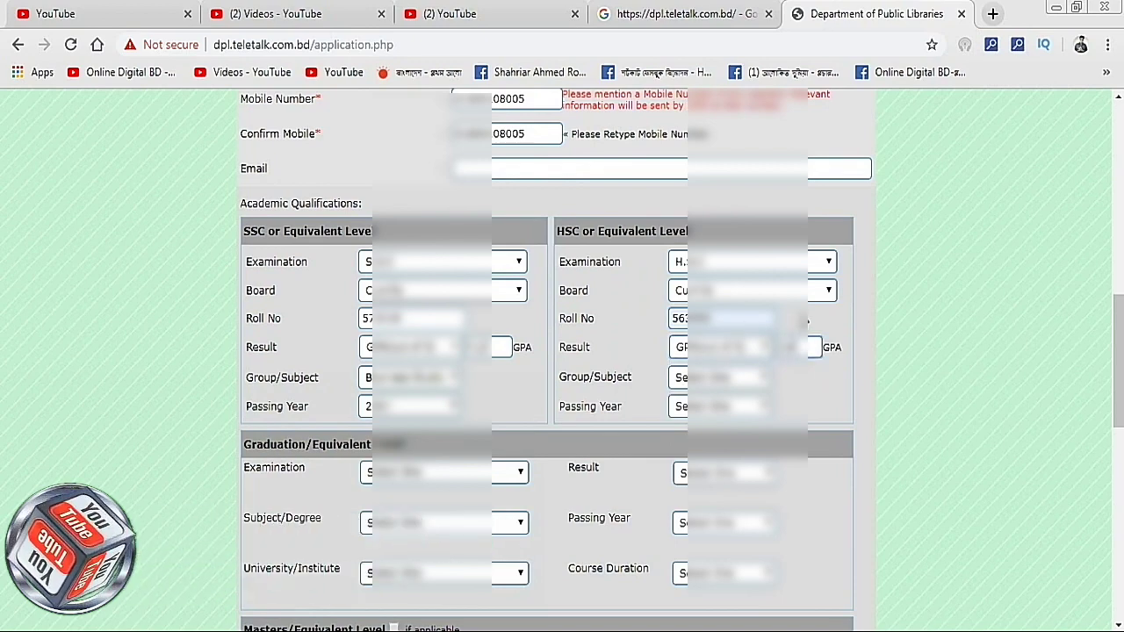
Step: Set the HSC group to Business Studies and the passing year to 2009
left_click(708, 378)
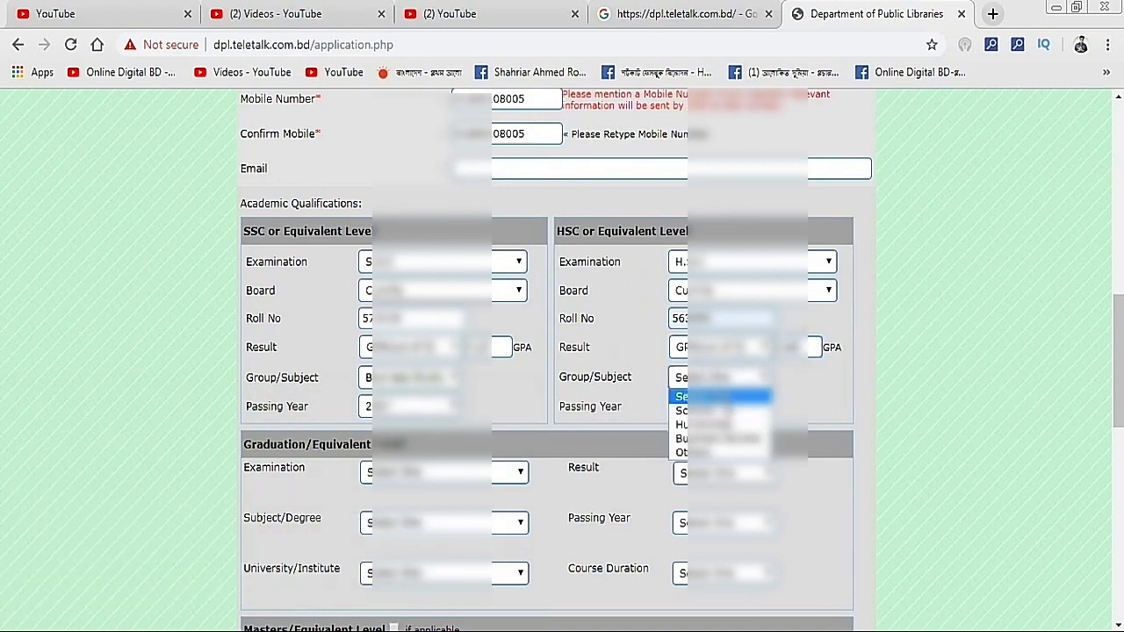
left_click(733, 414)
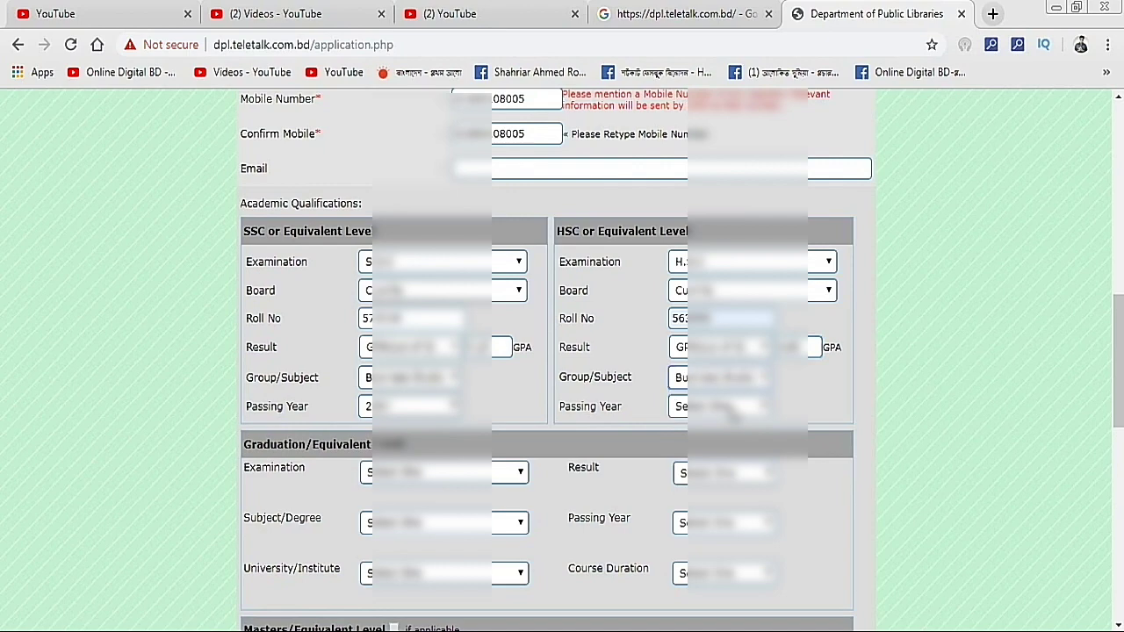
left_click(729, 409)
scroll(719, 316, "down", 5)
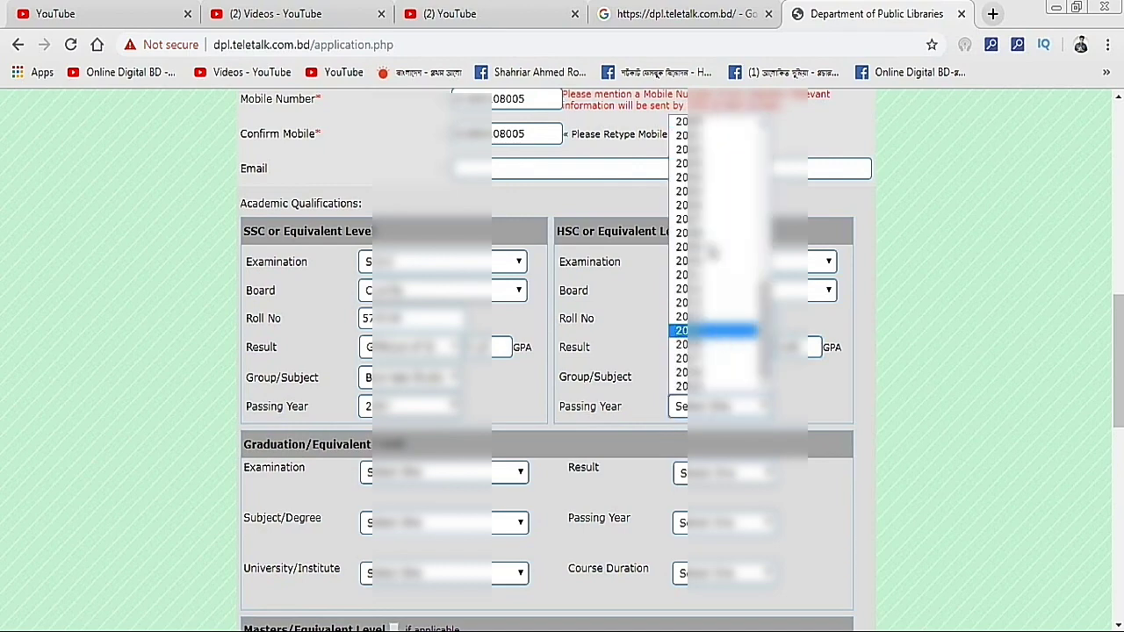
left_click(718, 273)
Step: Choose the applicant's examination type for the Graduation/Equivalent Level
scroll(226, 339, "down", 3)
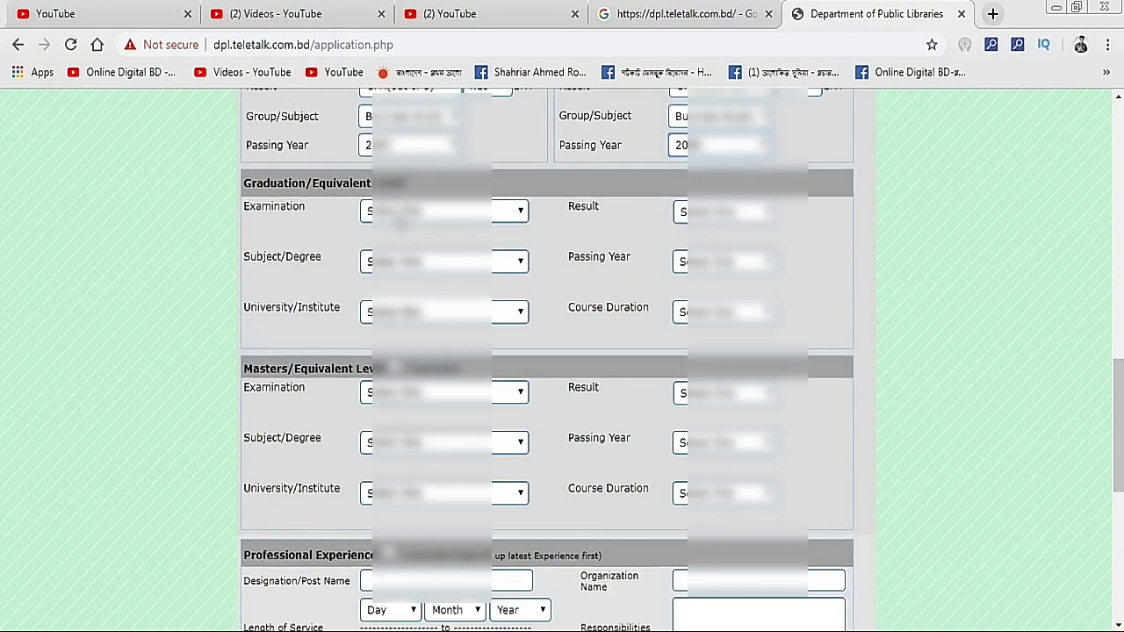
left_click(399, 214)
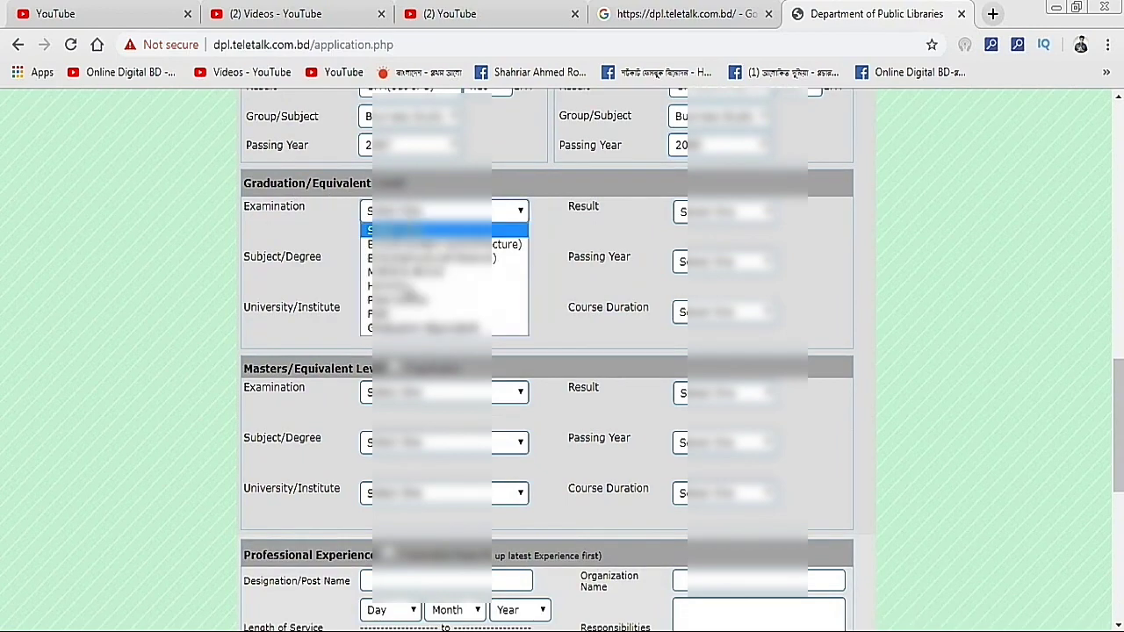
left_click(404, 286)
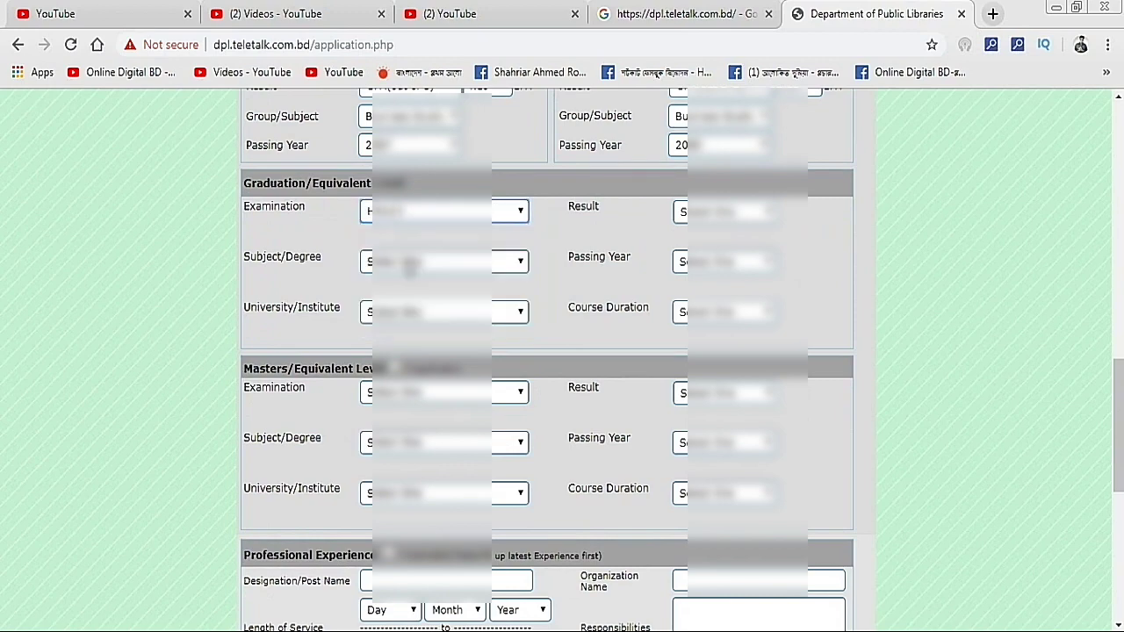
left_click(406, 211)
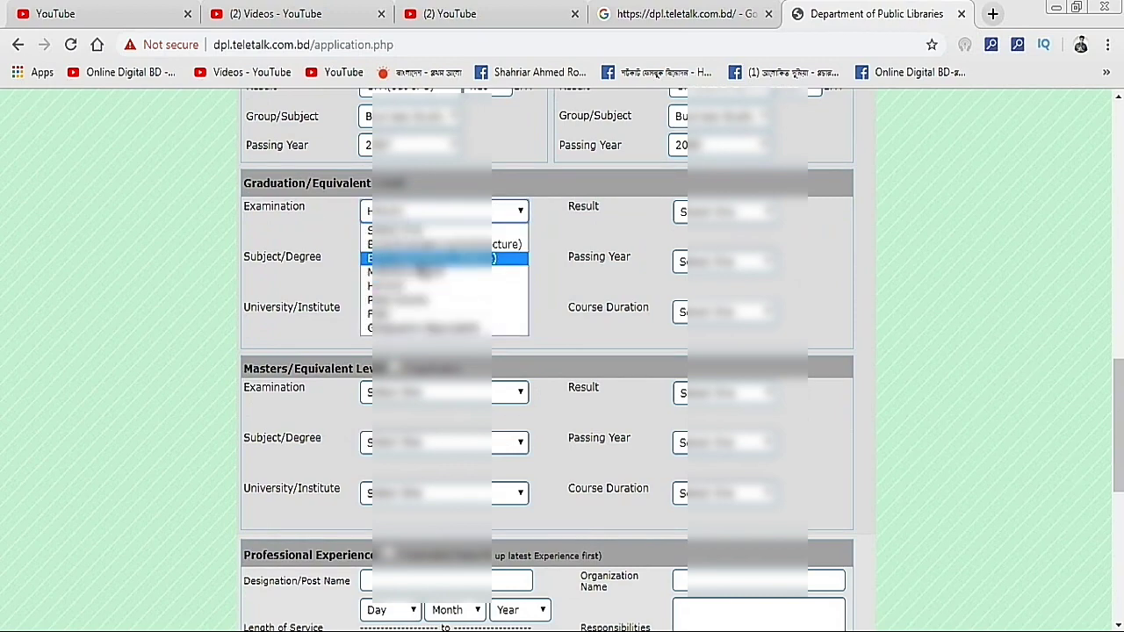
left_click(403, 283)
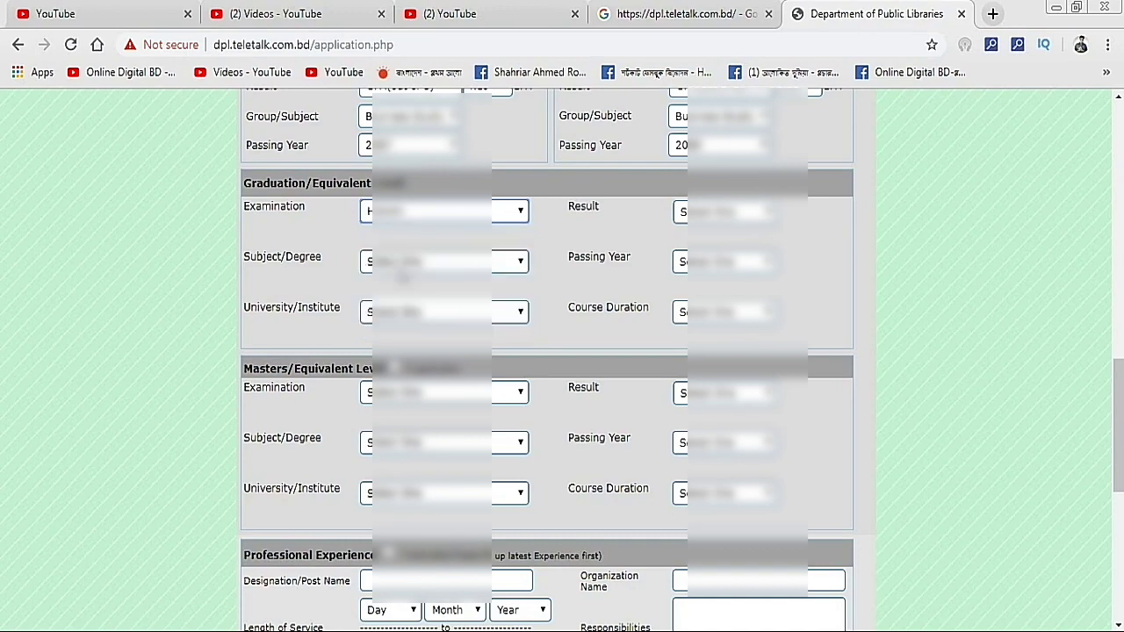
Step: Set the Graduation-level subject to Management and the university to National University
left_click(395, 270)
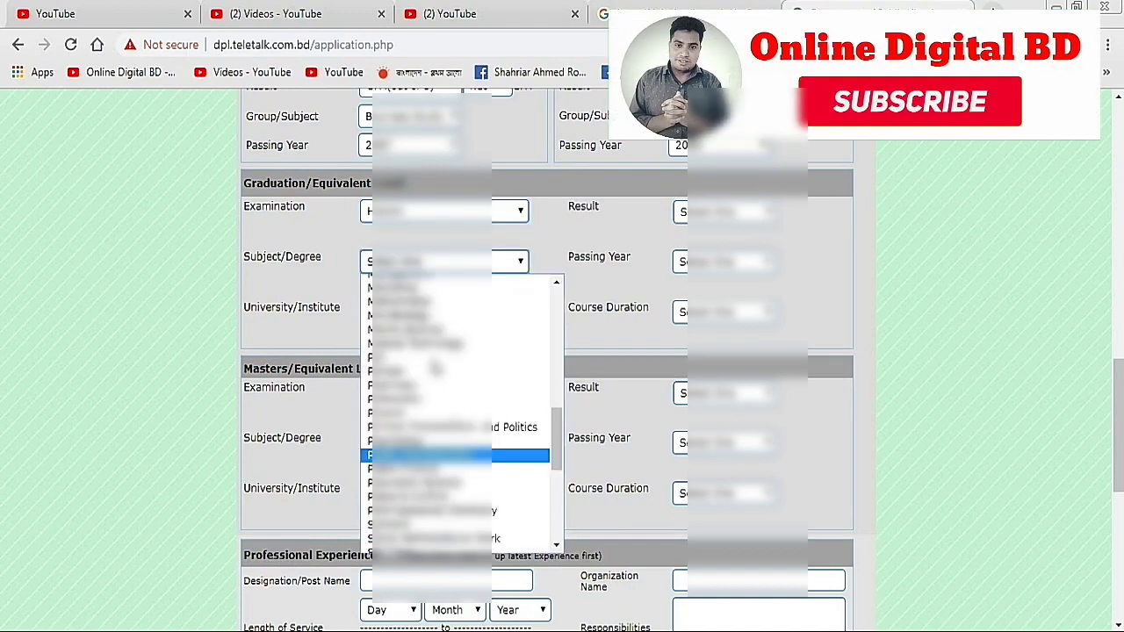
scroll(448, 368, "up", 3)
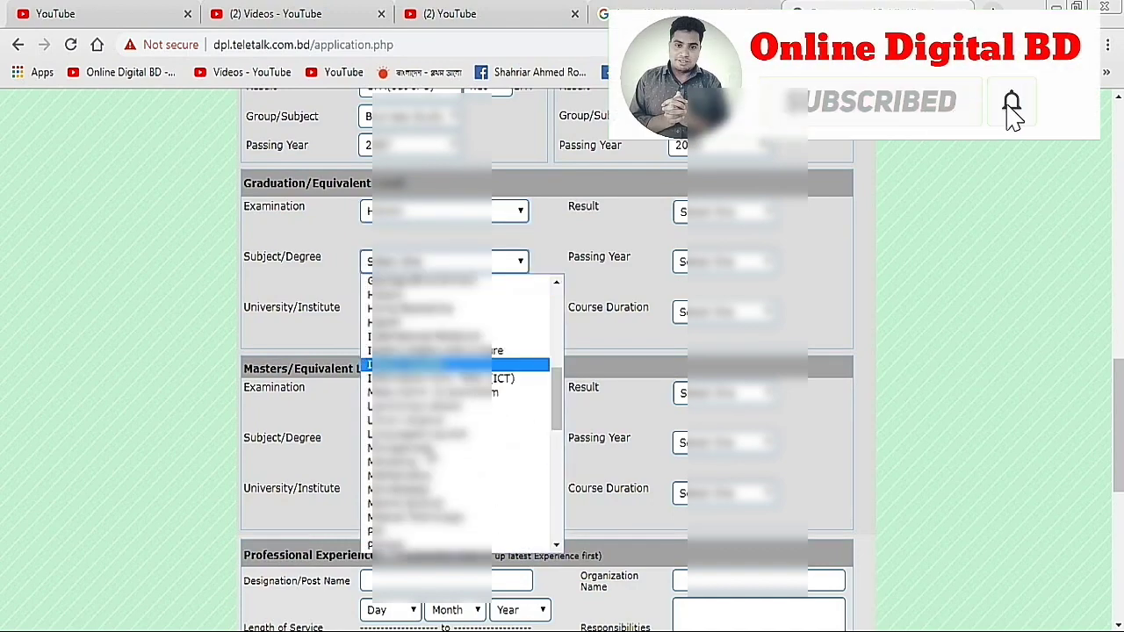
left_click(430, 448)
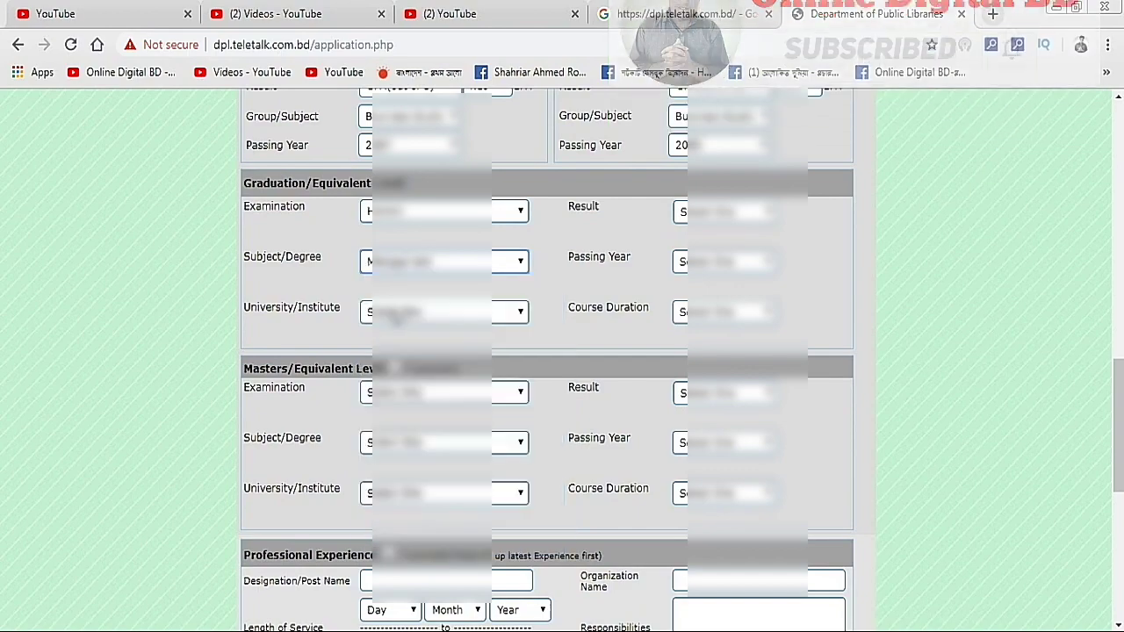
left_click(393, 312)
scroll(439, 492, "down", 3)
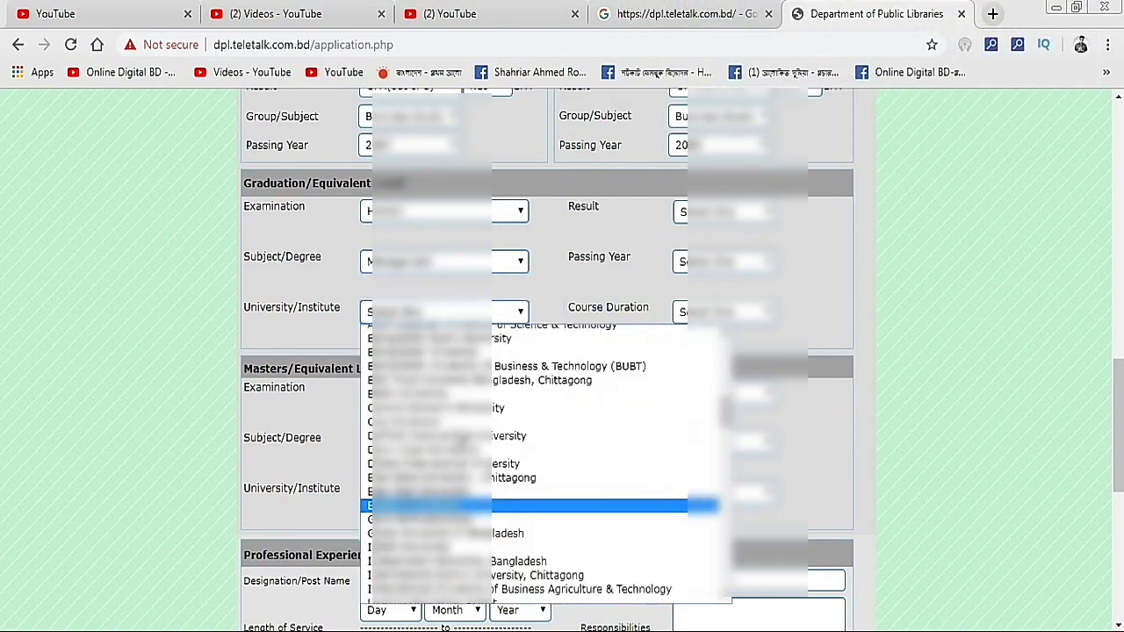
scroll(492, 492, "down", 5)
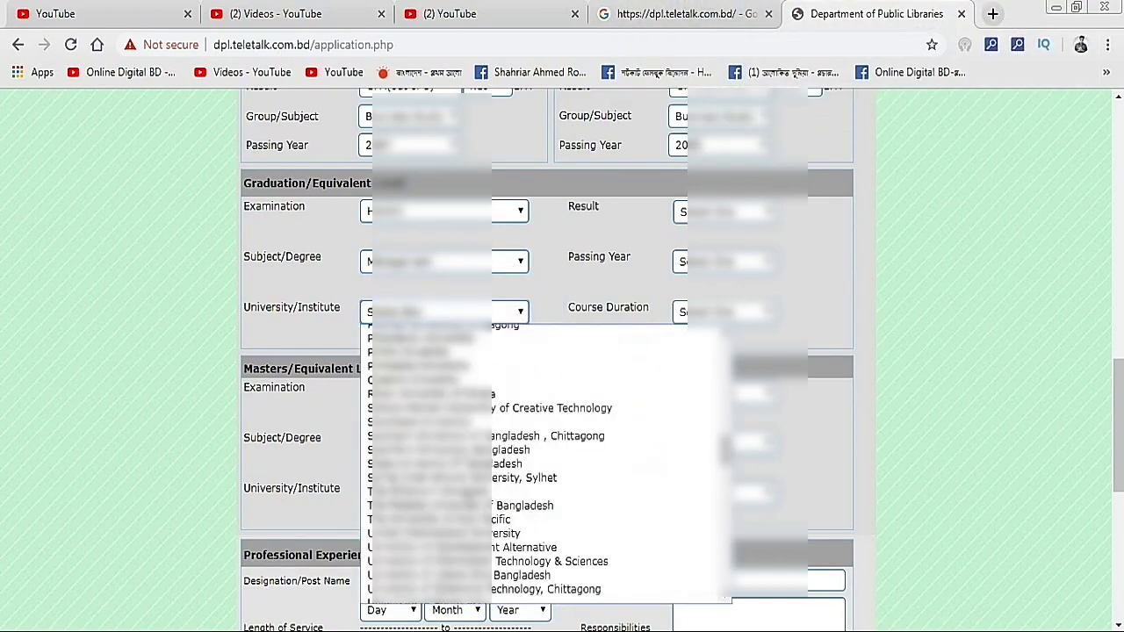
left_click(439, 492)
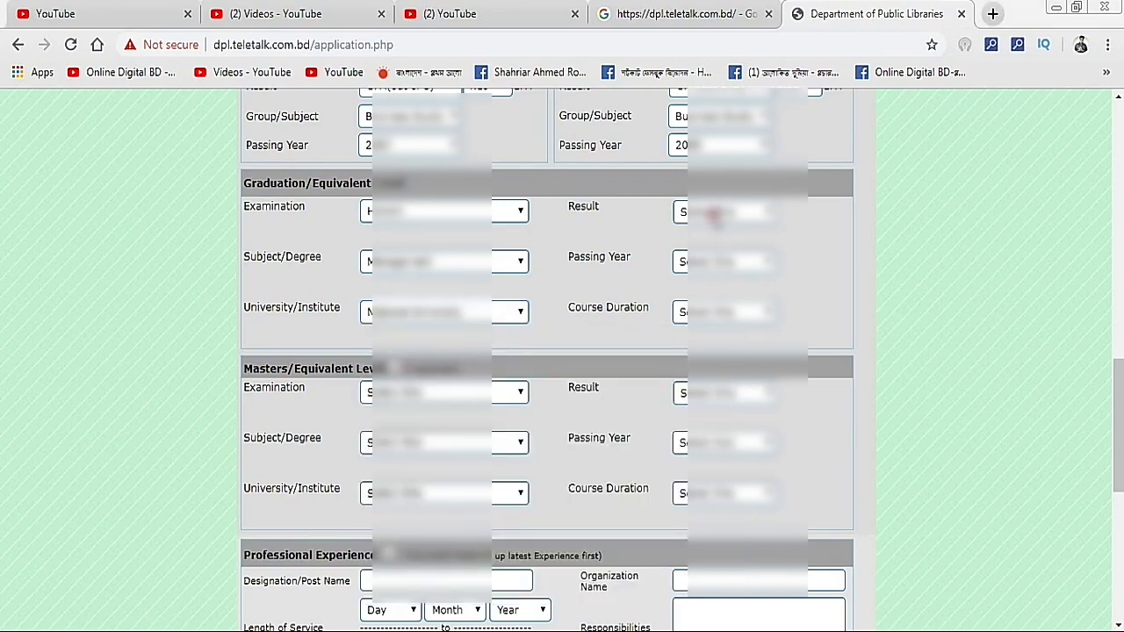
Step: Record the Graduation-level result as a grade point average and enter the applicant's score
left_click(714, 214)
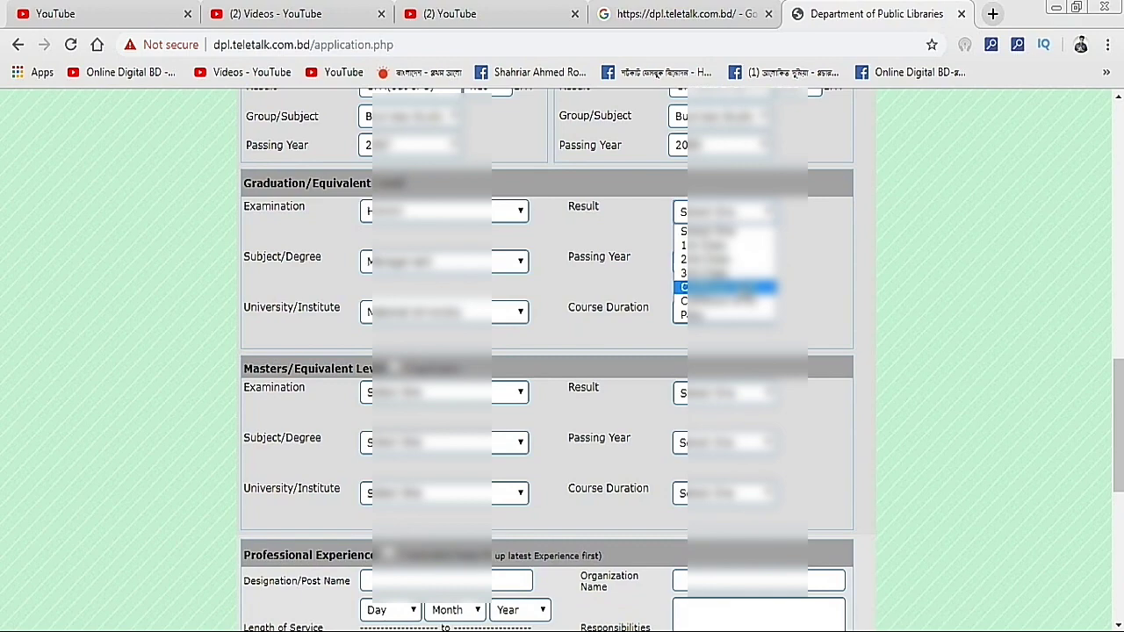
left_click(739, 286)
left_click(795, 211)
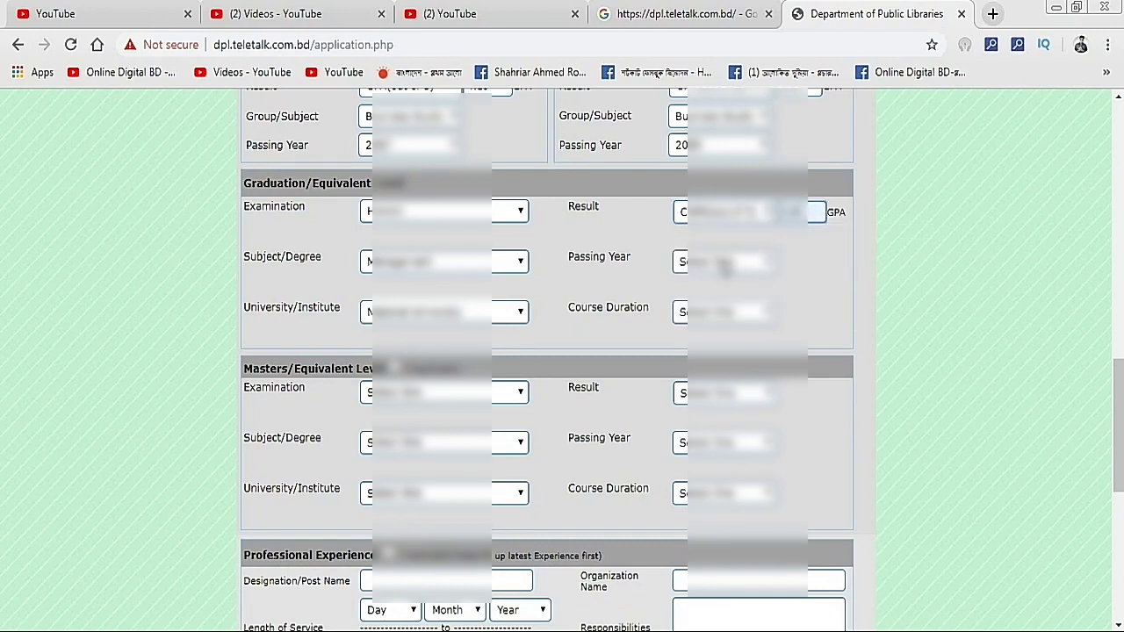
Step: Set the Graduation-level passing year to 2013 and the course duration to 04 Years
left_click(720, 261)
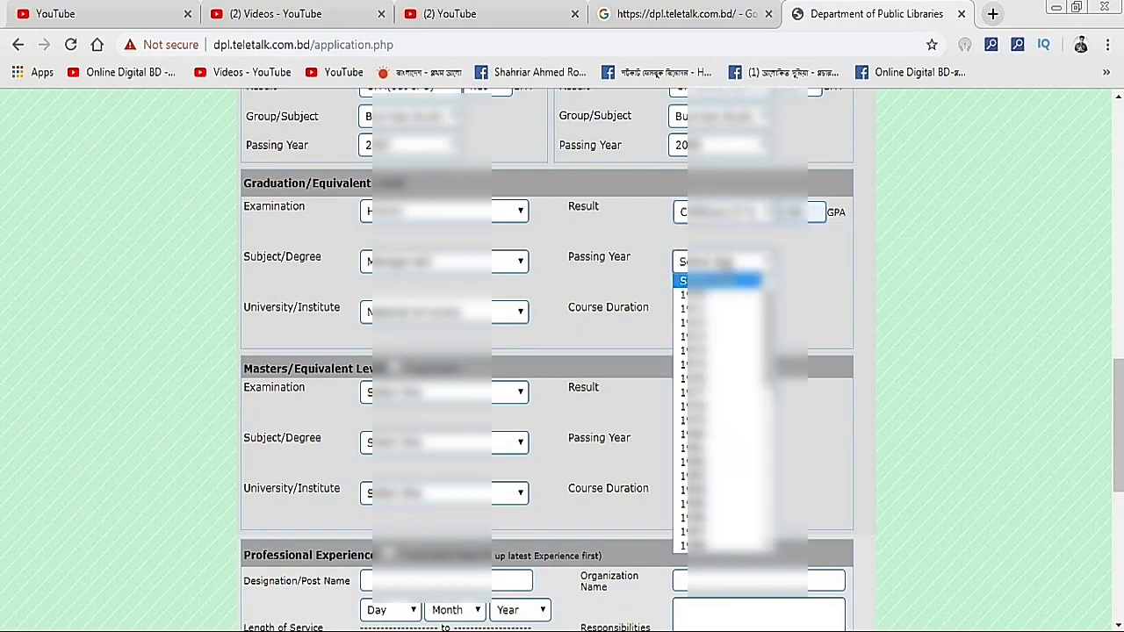
scroll(726, 503, "down", 5)
left_click(727, 503)
left_click(725, 313)
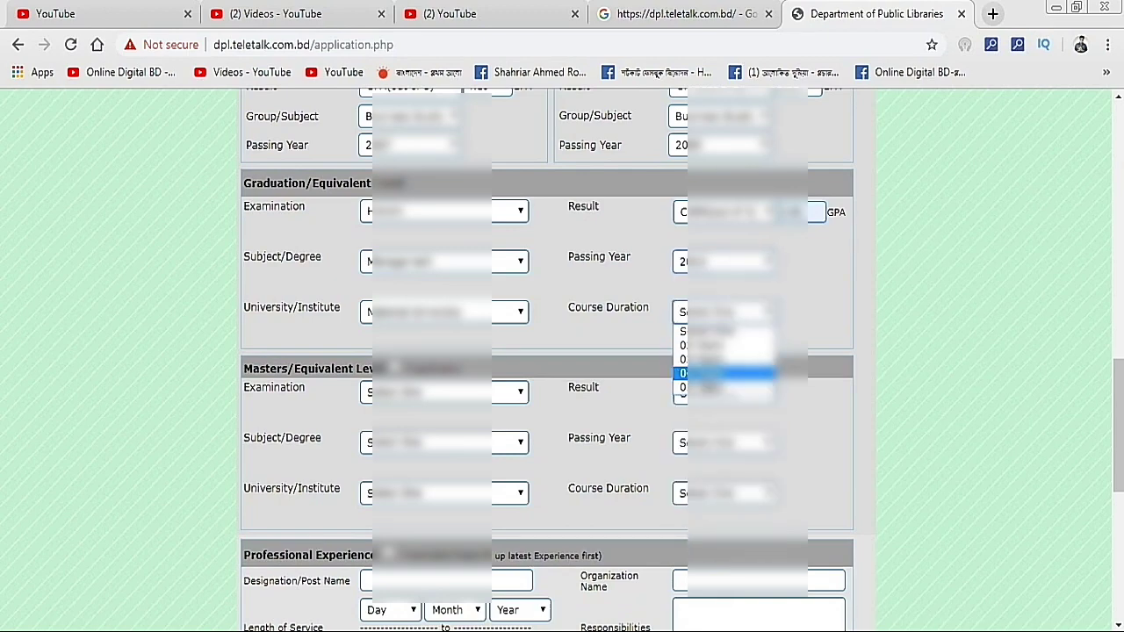
left_click(707, 374)
scroll(538, 104, "down", 2)
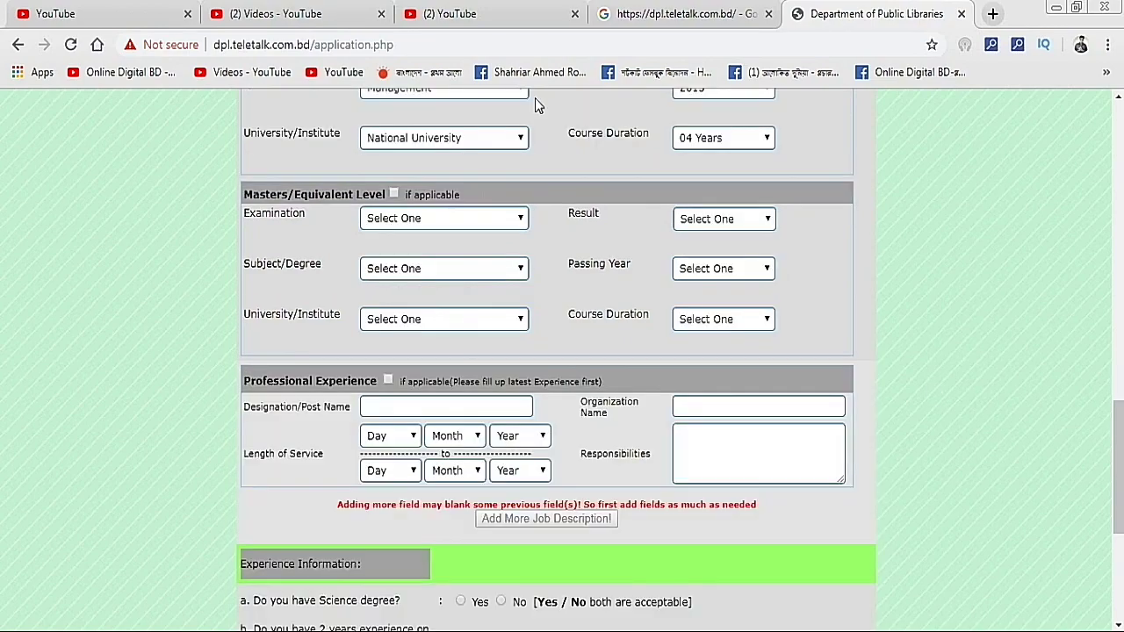
left_click(394, 194)
left_click(425, 219)
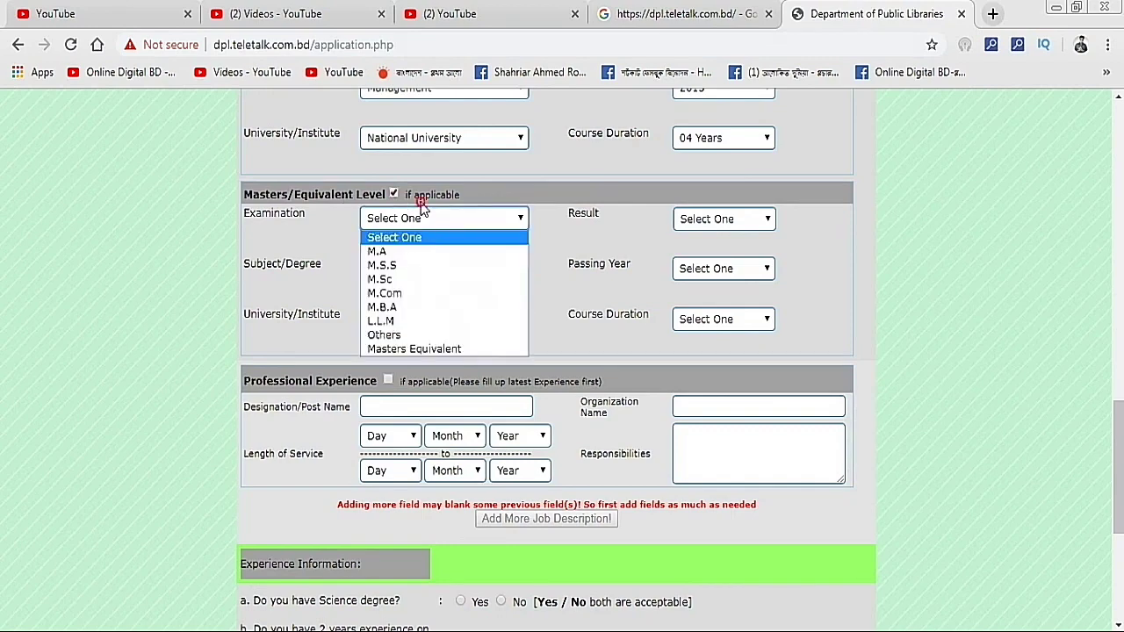
left_click(394, 197)
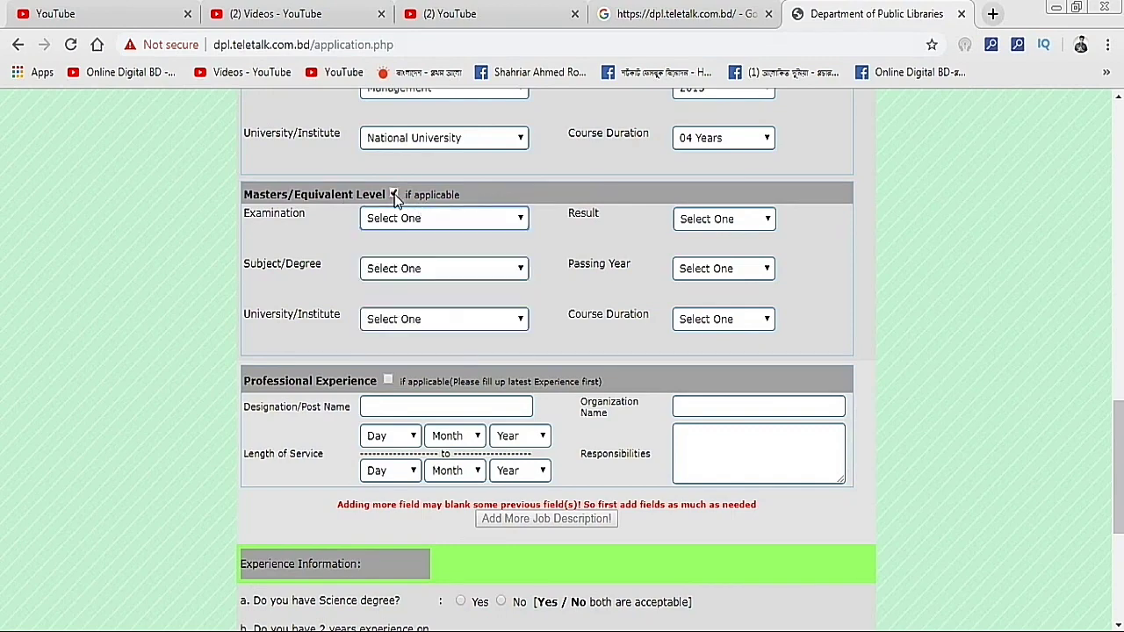
left_click(388, 381)
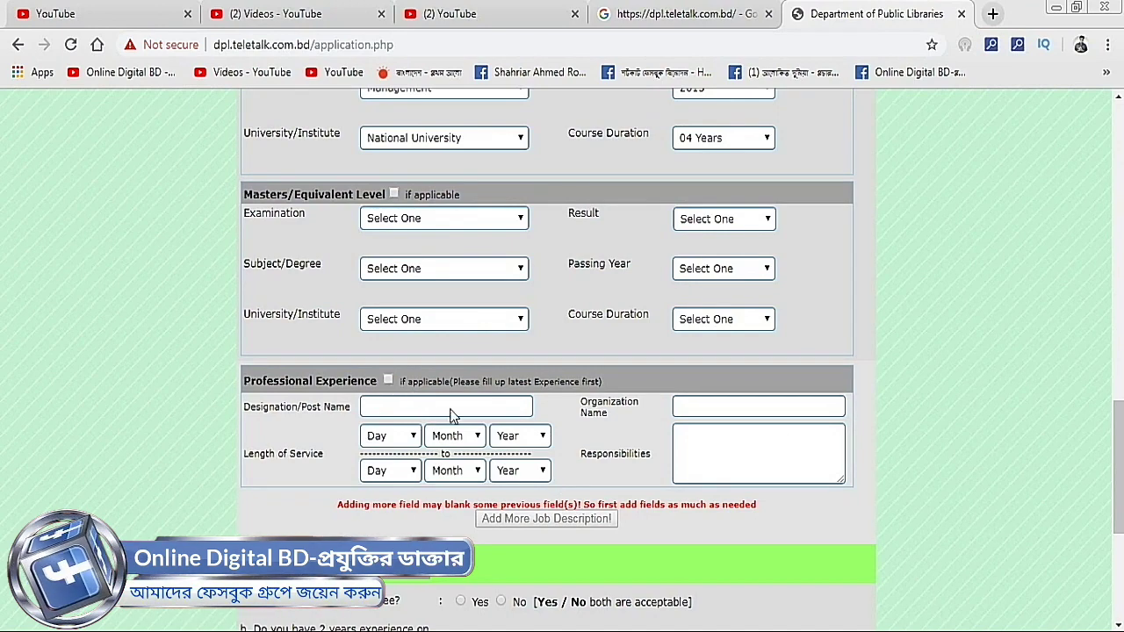
Step: Answer No for the Science degree, Yes for data entry experience and the computer aptitude test, and set Departmental Candidate Status to Other
scroll(357, 463, "down", 2)
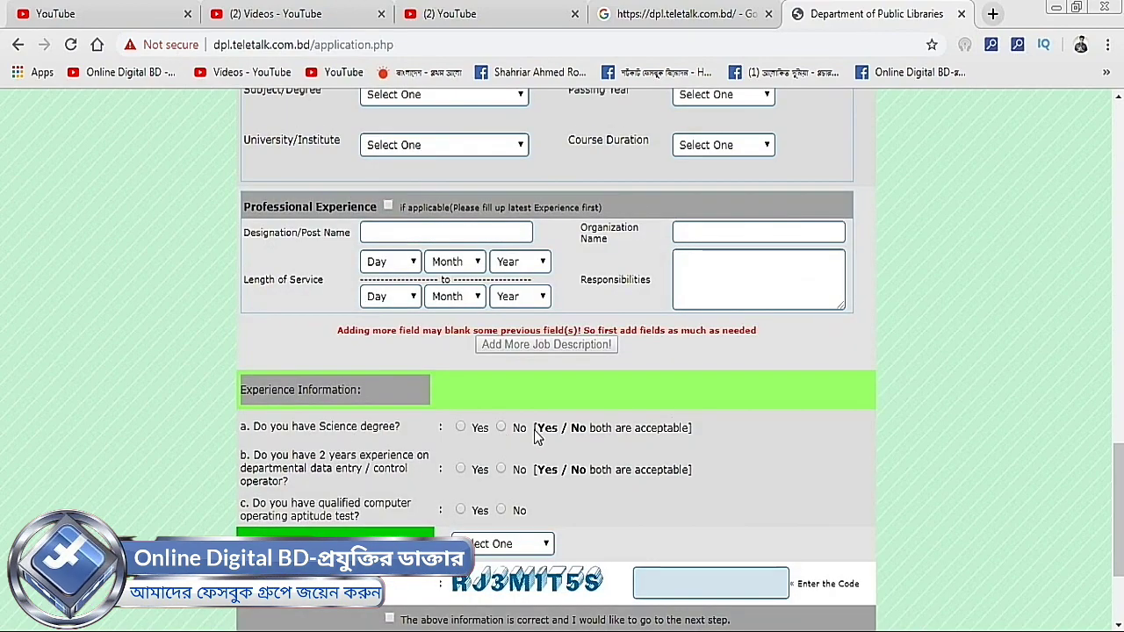
left_click(502, 428)
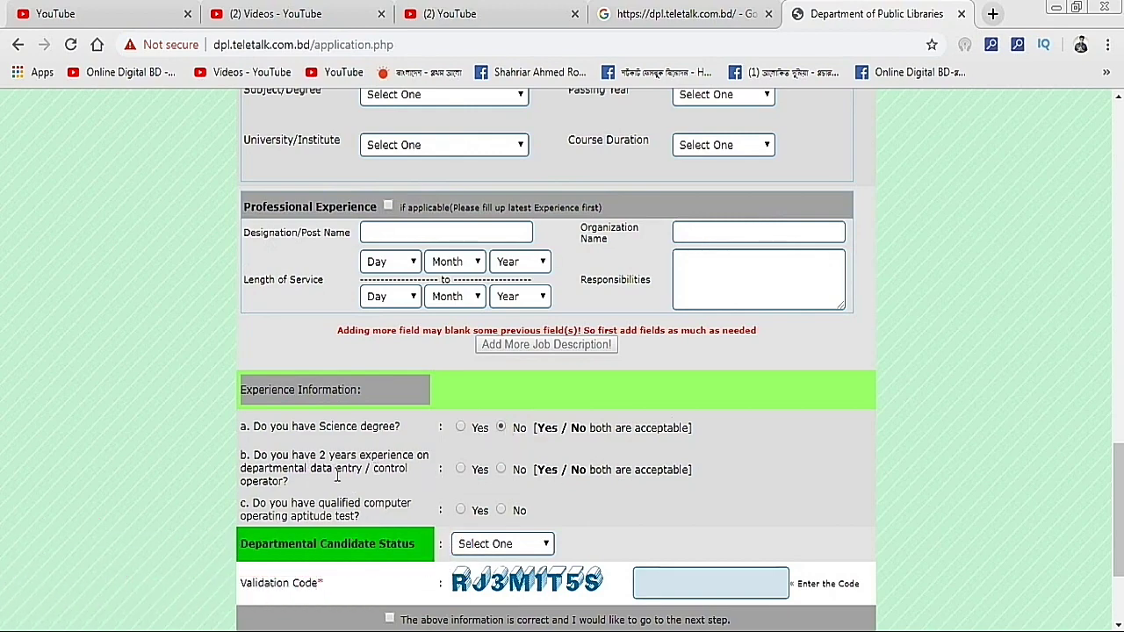
left_click(479, 475)
scroll(498, 481, "down", 1)
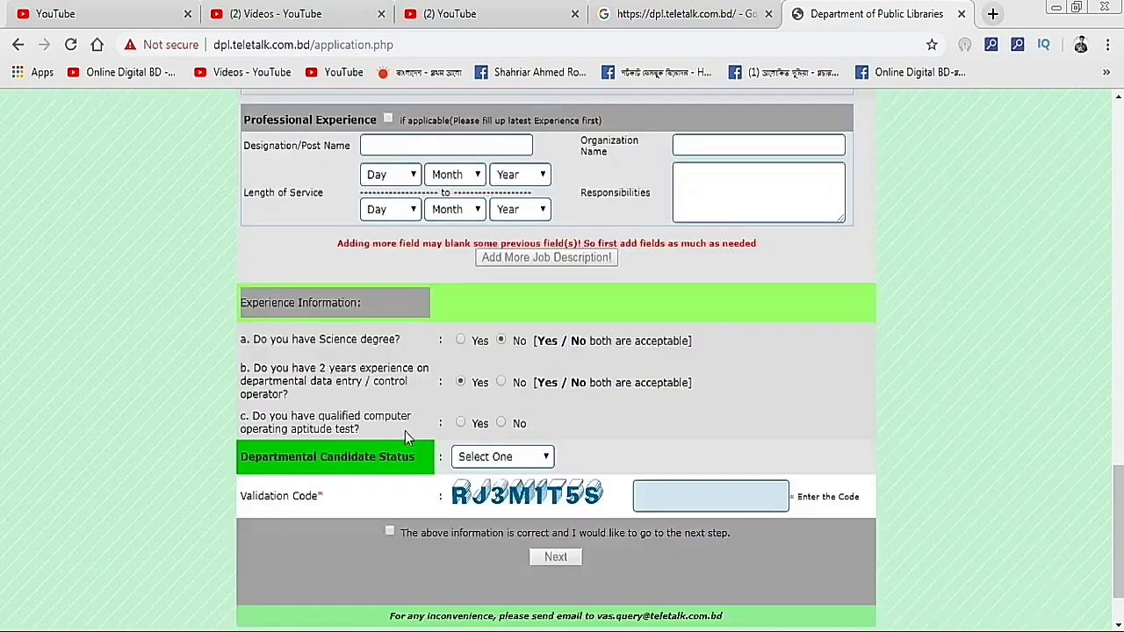
left_click(461, 425)
left_click(513, 464)
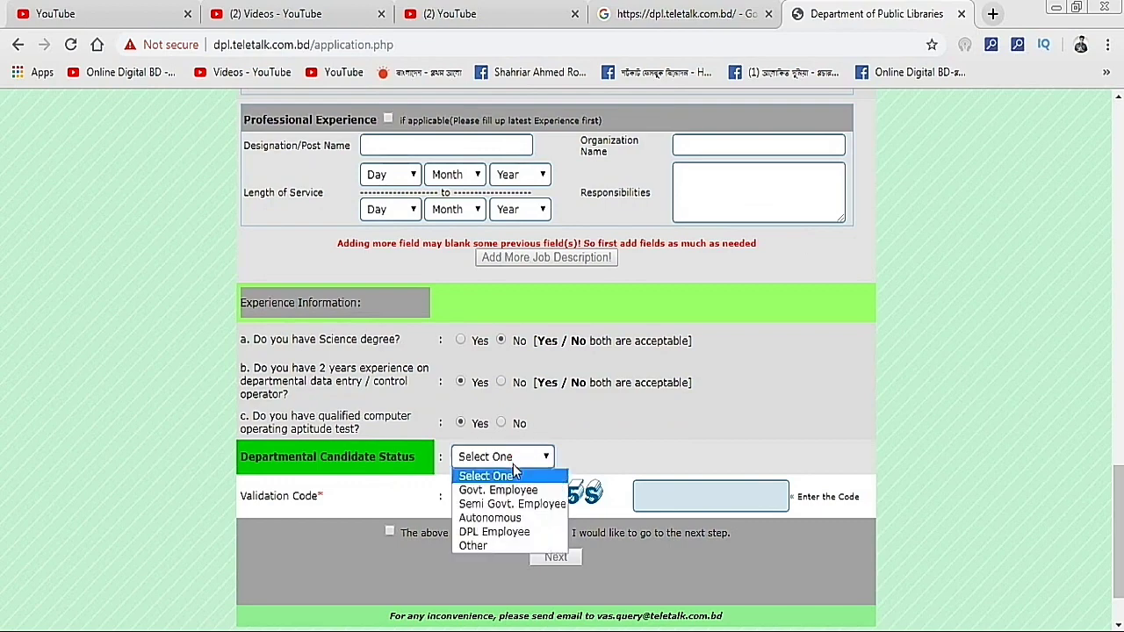
left_click(474, 546)
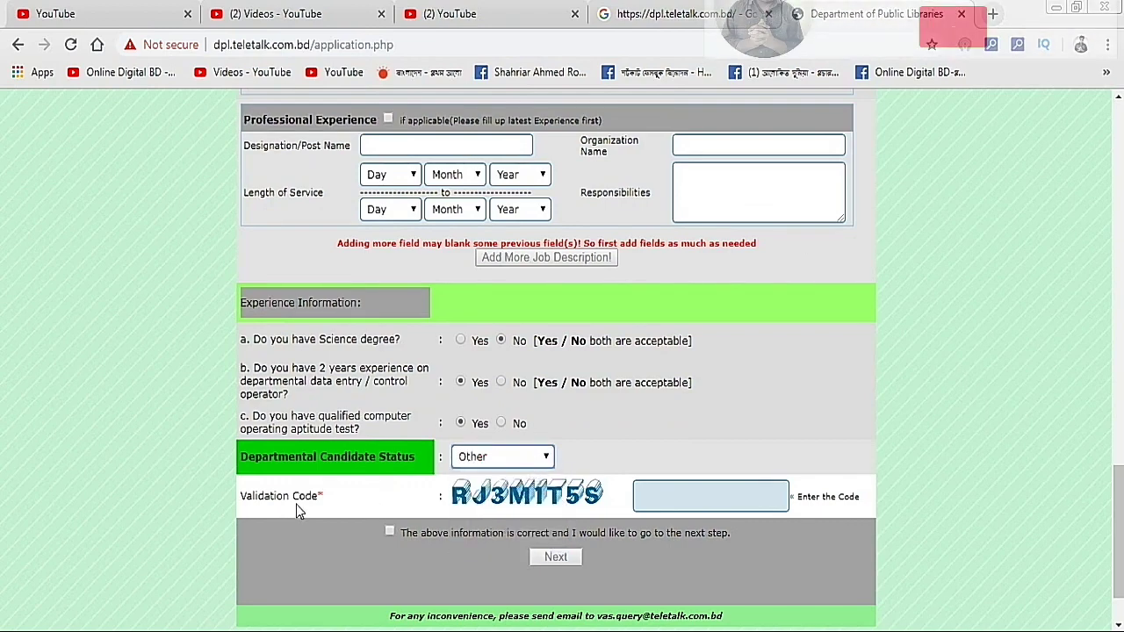
Step: Enter the displayed validation code, confirm that the information is correct, and proceed to the application preview
left_click(703, 496)
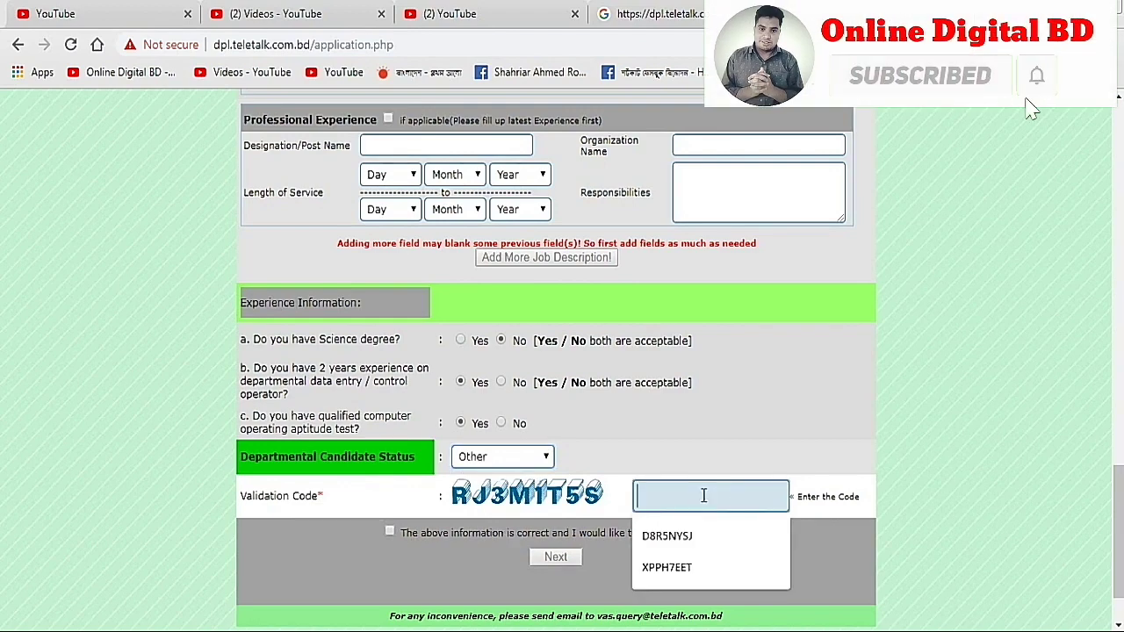
type("RJ")
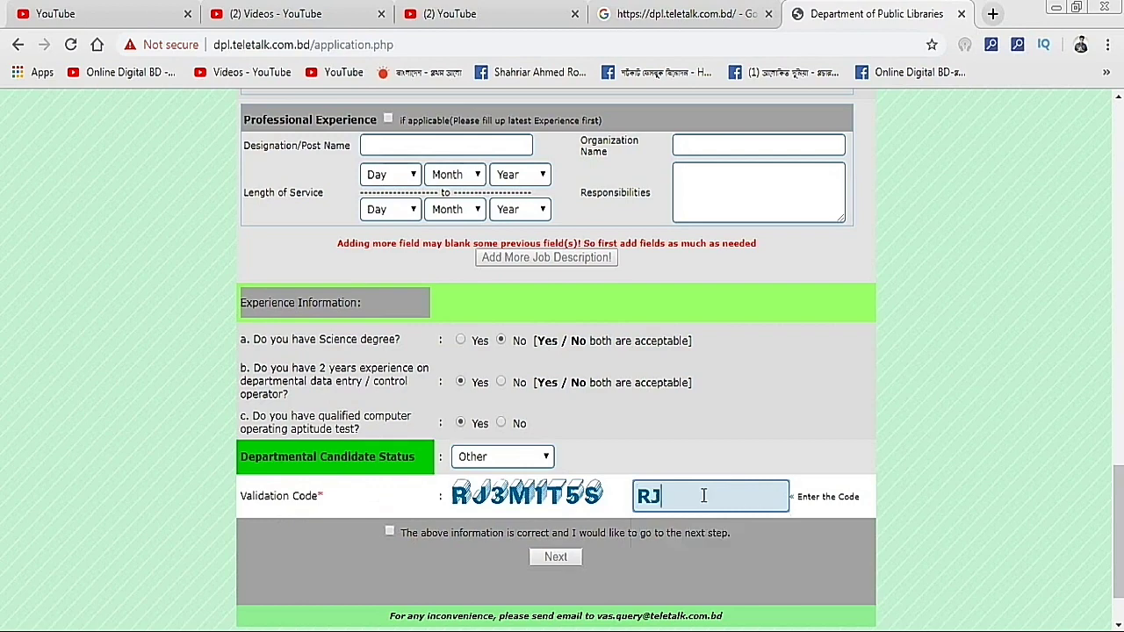
type("3M1T5S")
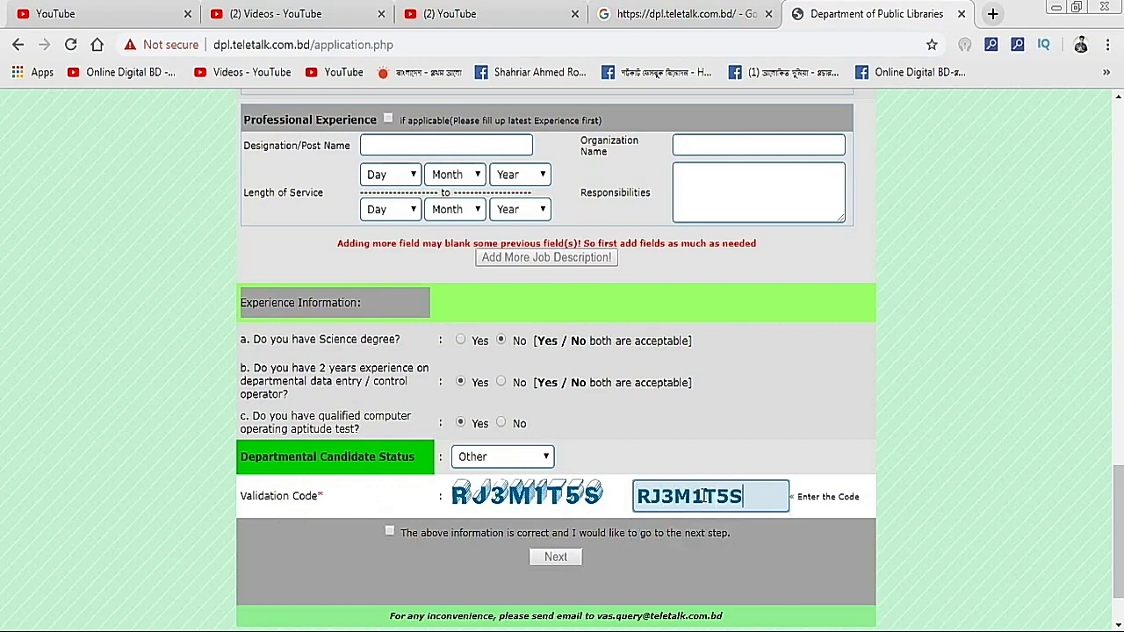
scroll(414, 458, "down", 2)
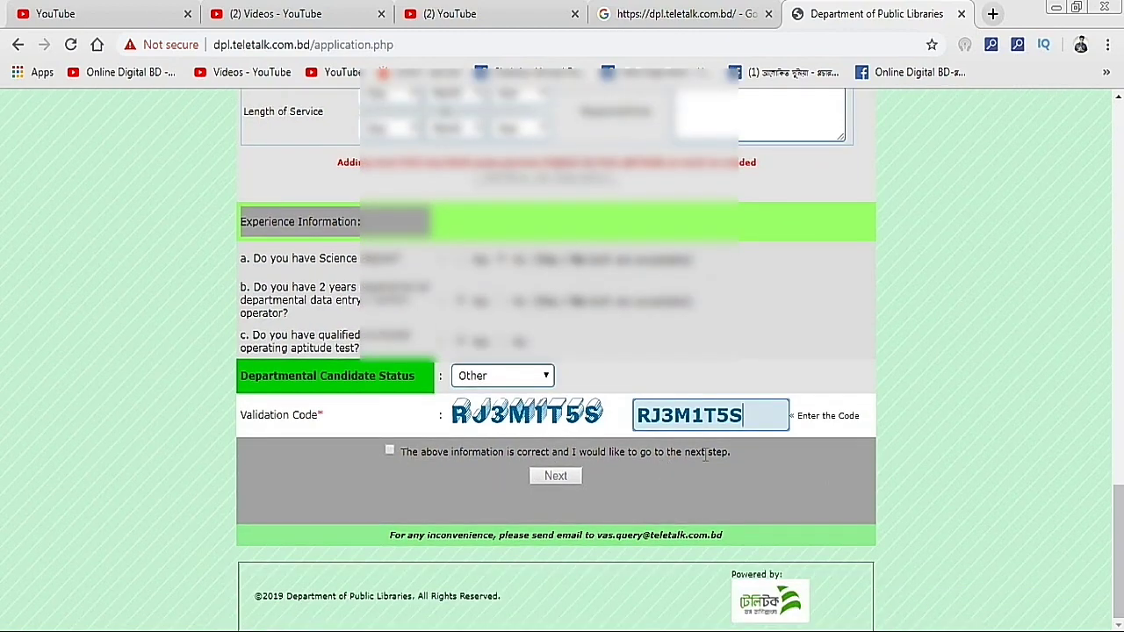
left_click(390, 451)
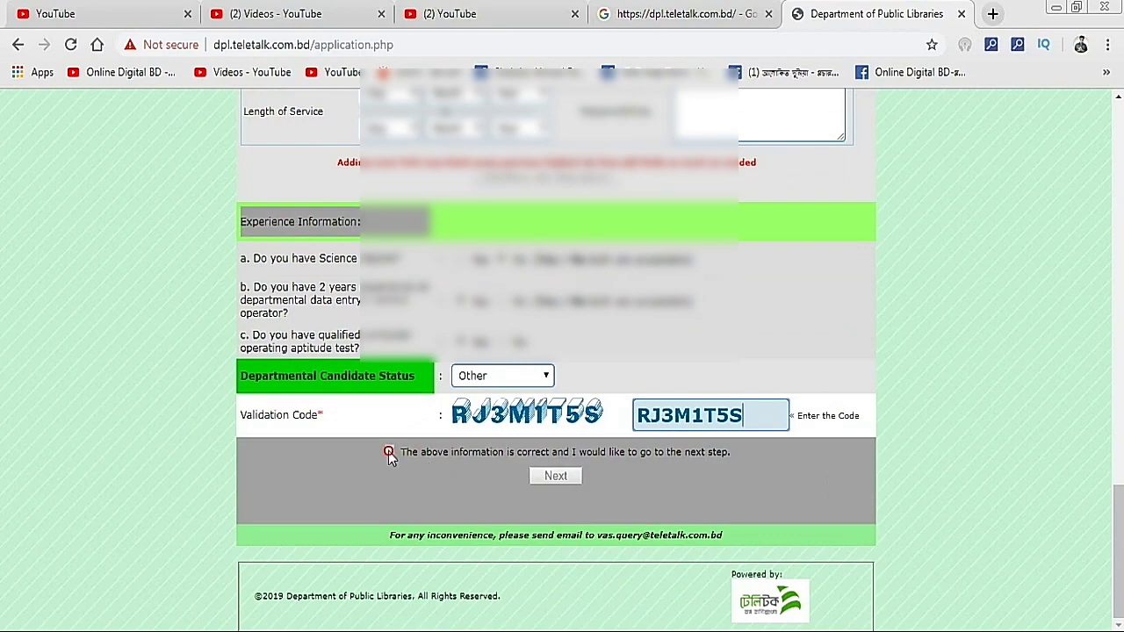
left_click(568, 479)
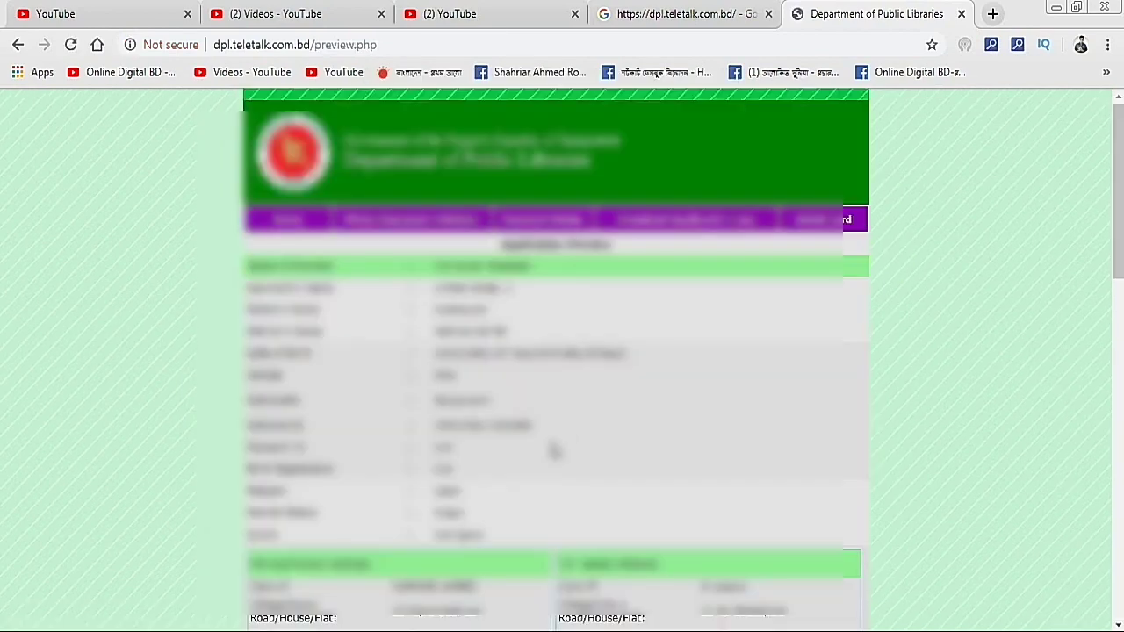
Step: Review the application preview from the personal details through the academic and experience sections to the photo and signature requirements
scroll(536, 466, "down", 5)
scroll(519, 463, "down", 4)
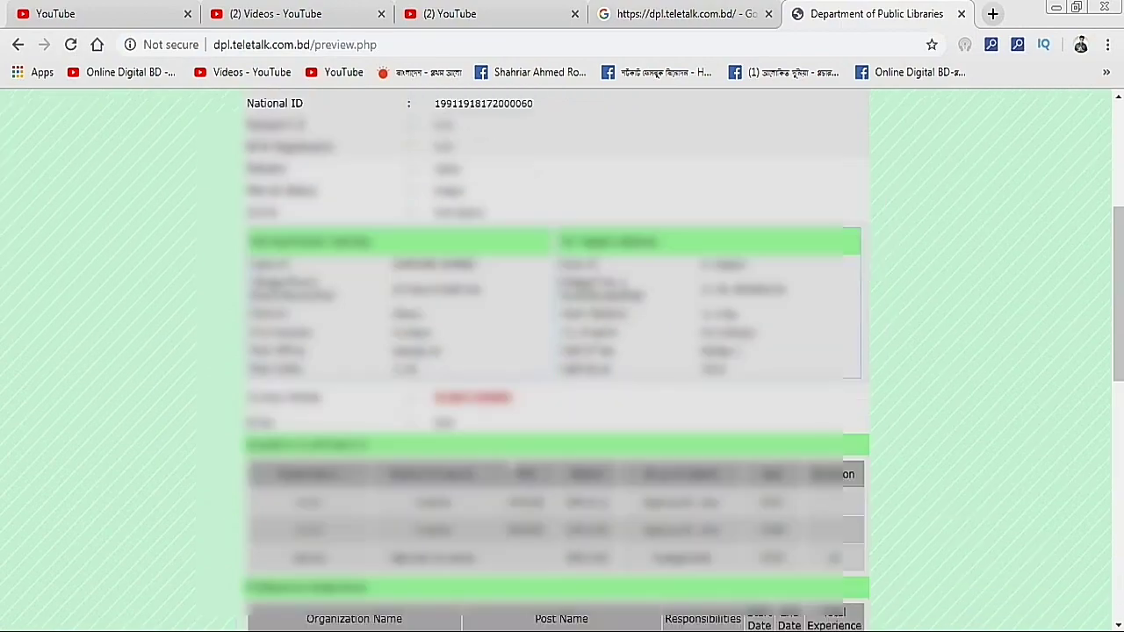
scroll(521, 466, "down", 1)
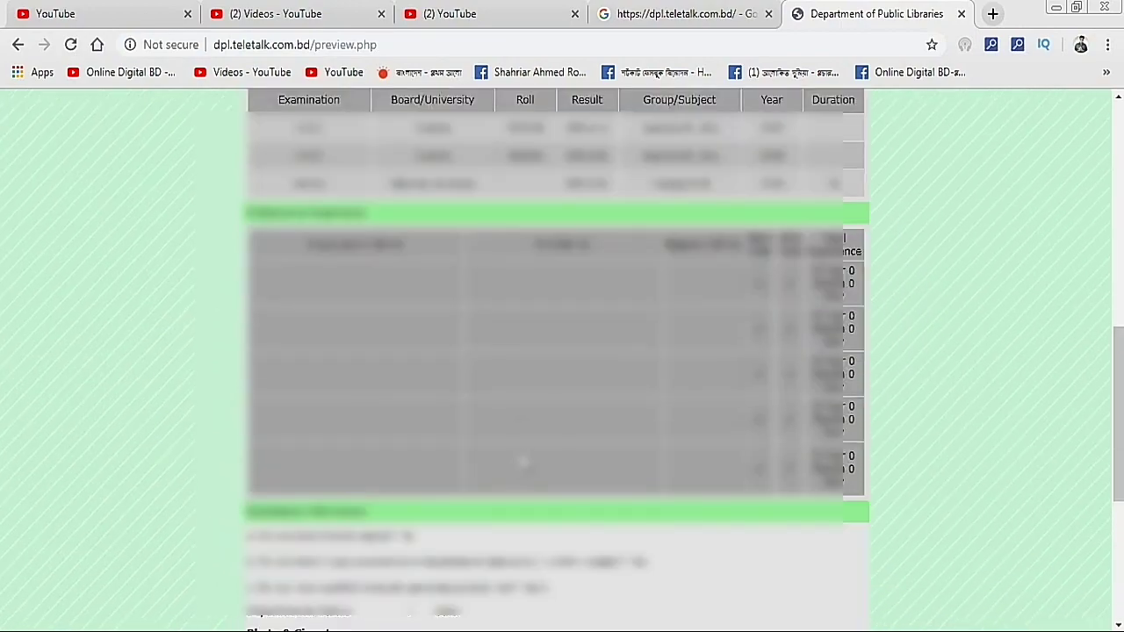
scroll(521, 426, "up", 10)
scroll(521, 427, "down", 11)
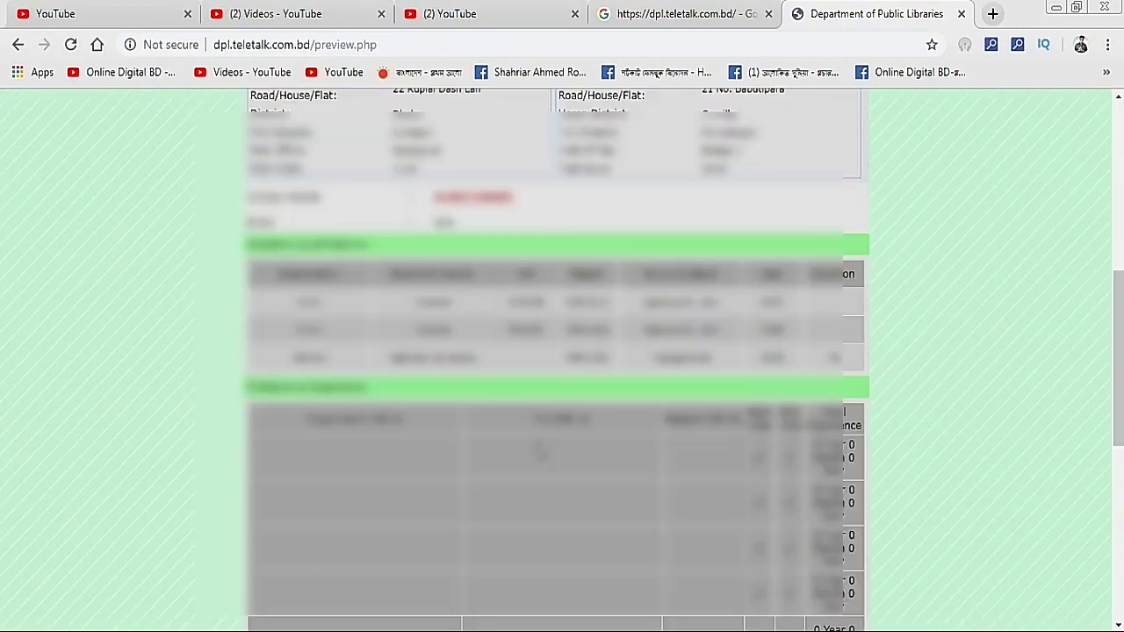
scroll(300, 378, "down", 3)
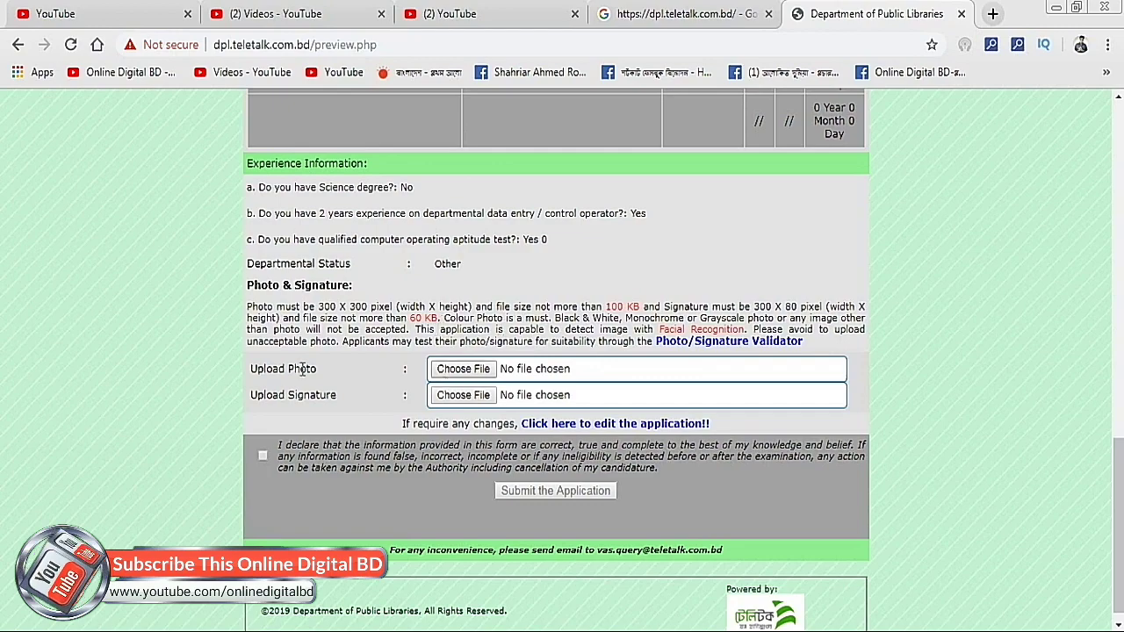
Step: Attach Website Valid photo.jpg from the ALL JOB INFORMATION folder, inside 01. My personal Information on drive G, as the applicant's photo
left_click(464, 369)
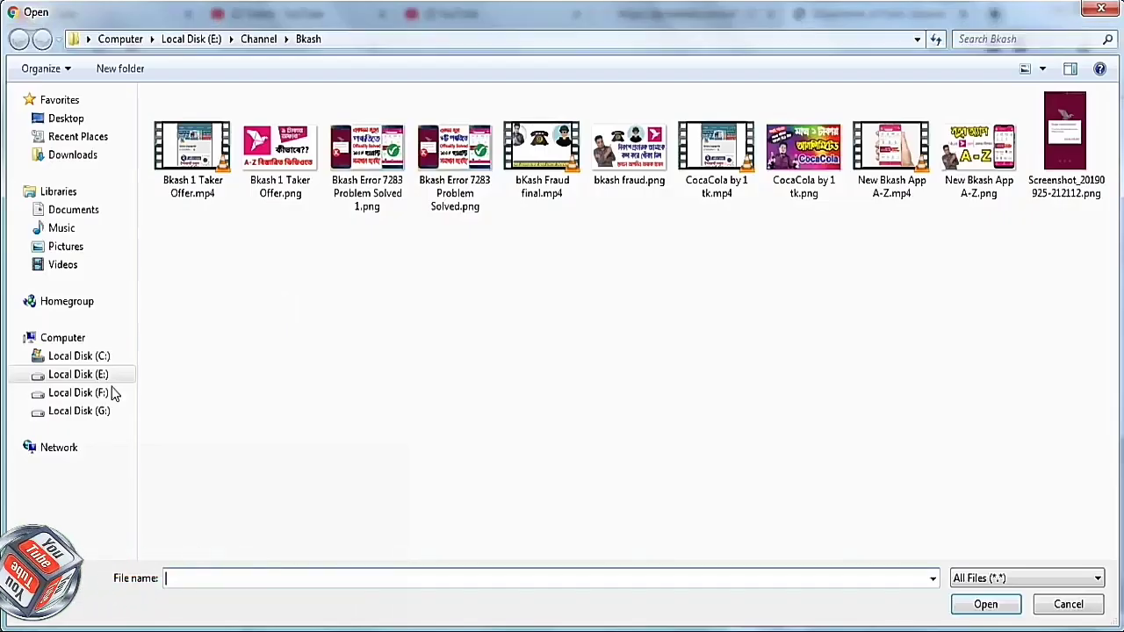
left_click(94, 411)
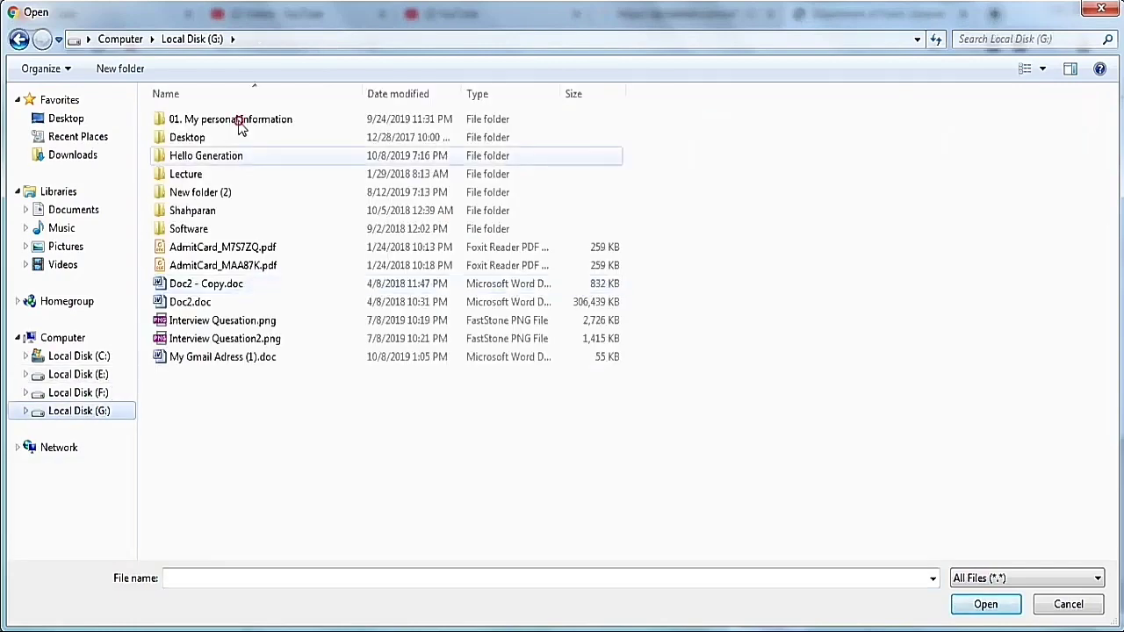
left_click(259, 121)
key("Return")
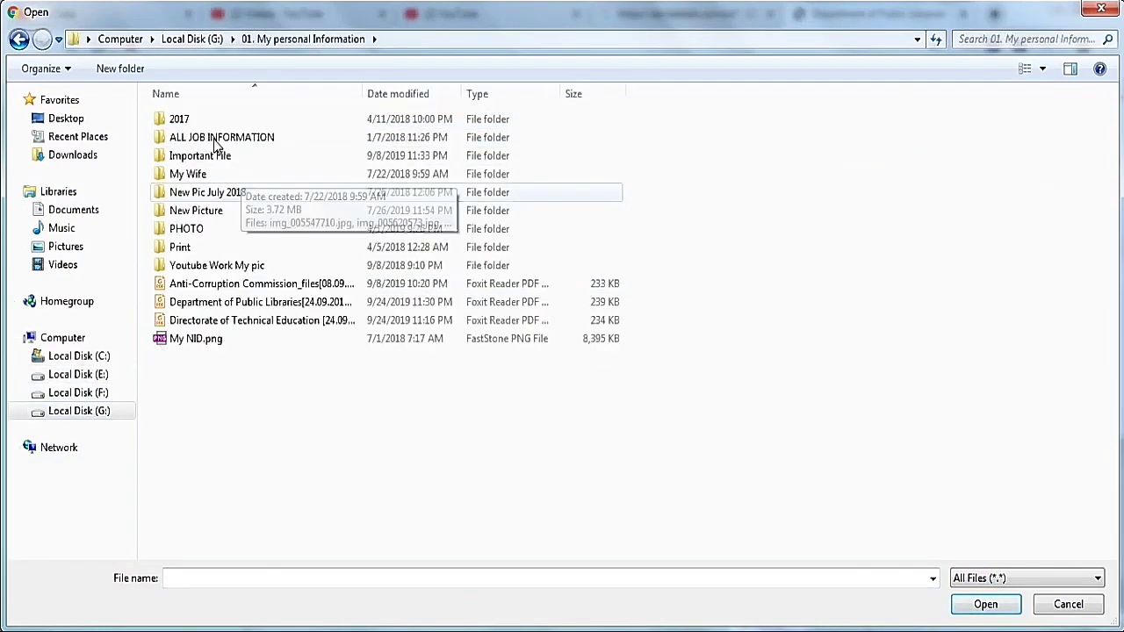
double_click(220, 136)
left_click(452, 161)
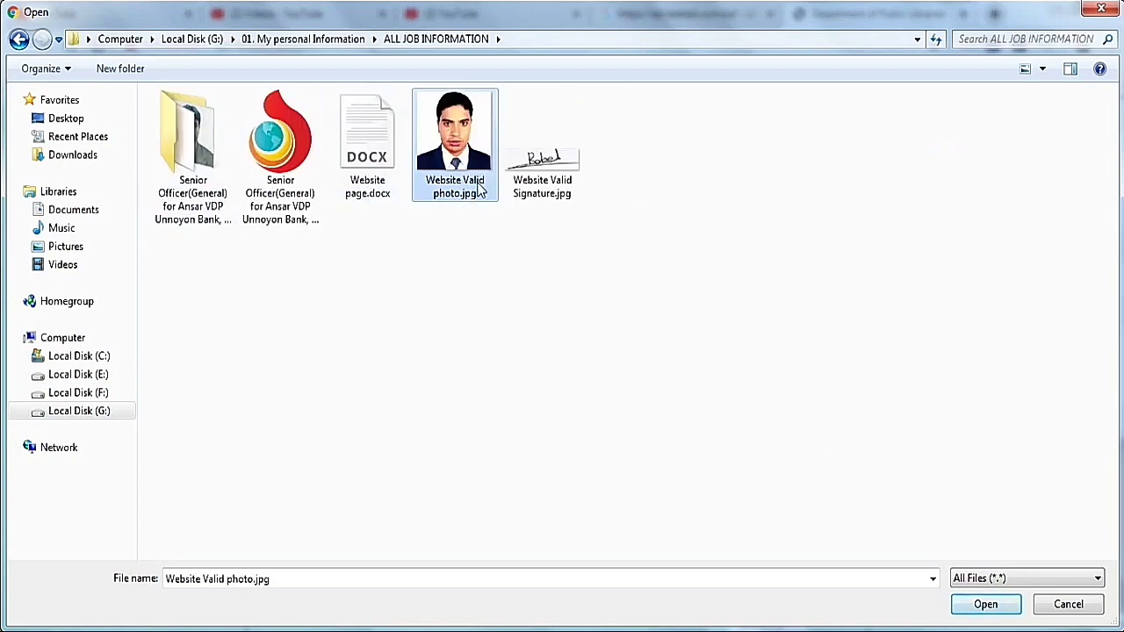
left_click(985, 605)
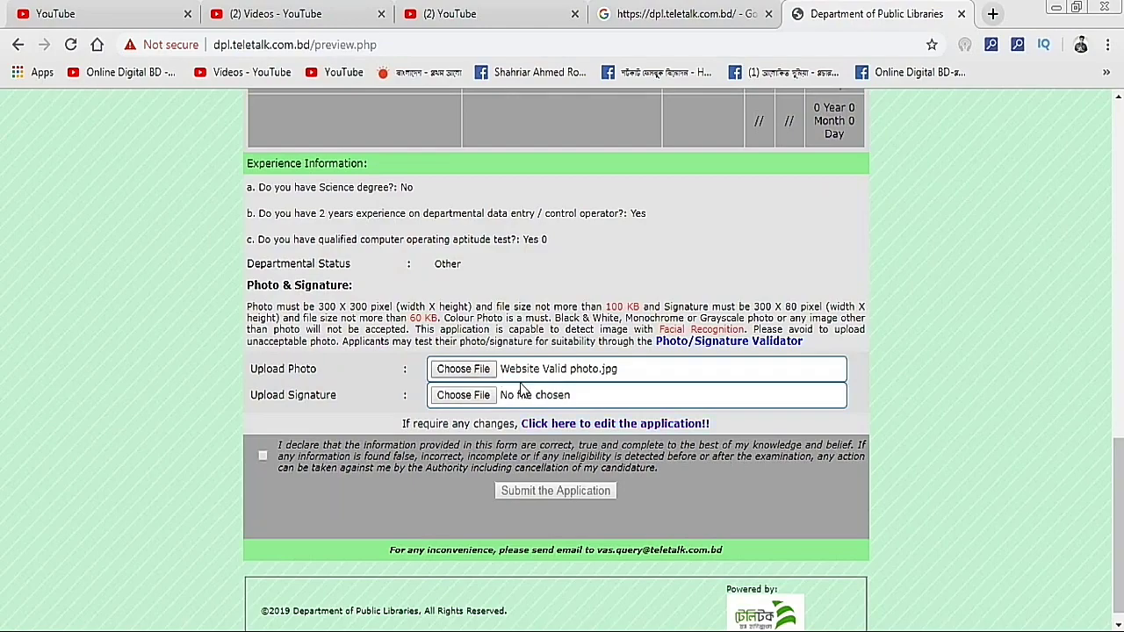
Step: Attach Website Valid Signature.jpg from the ALL JOB INFORMATION folder as the applicant's signature
left_click(451, 397)
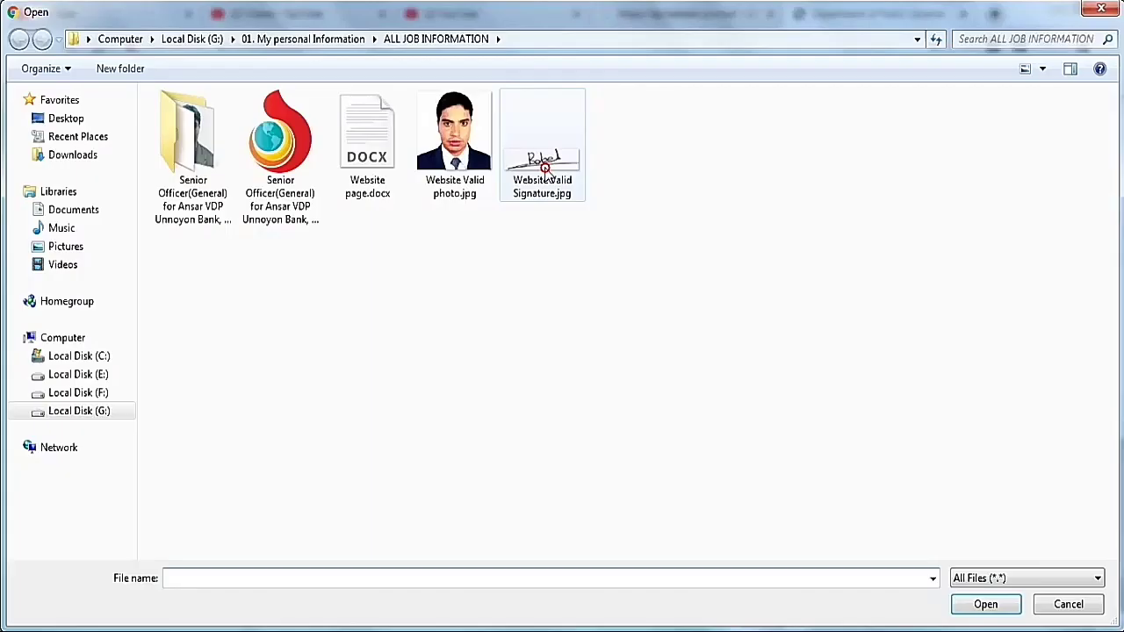
left_click(545, 168)
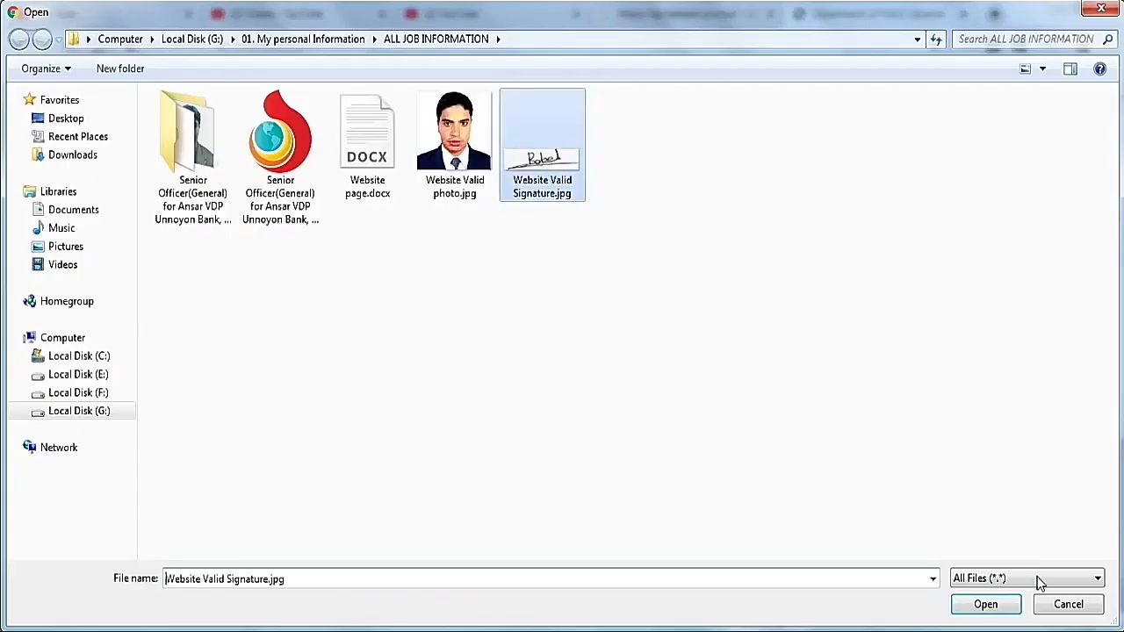
left_click(987, 605)
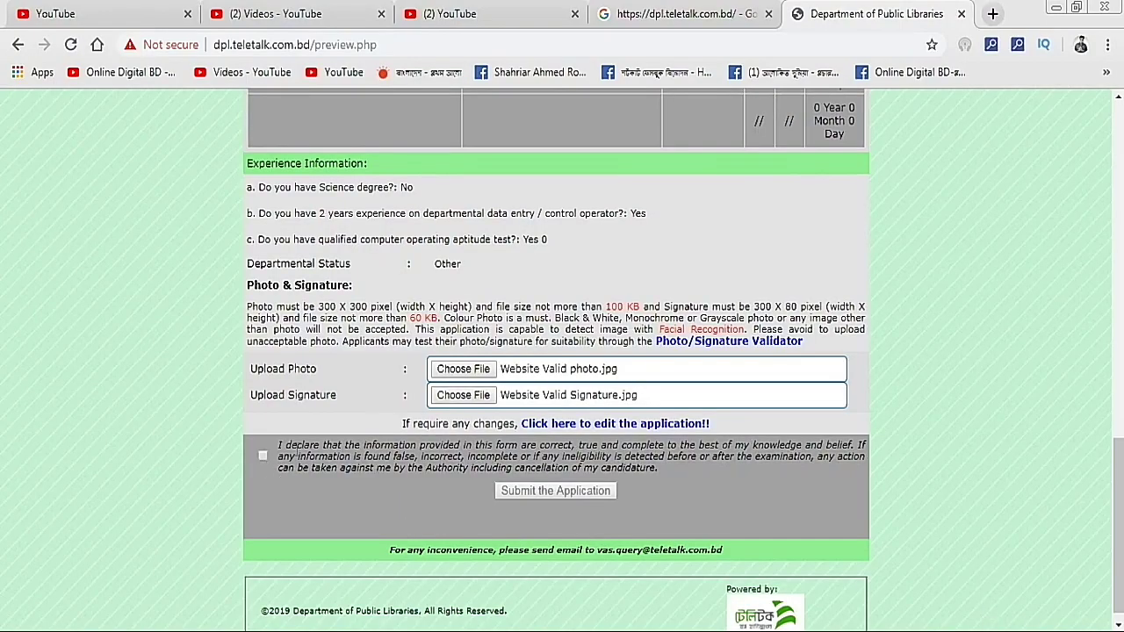
Step: Accept the declaration that the provided information is correct, true and complete, and submit the application
left_click(263, 456)
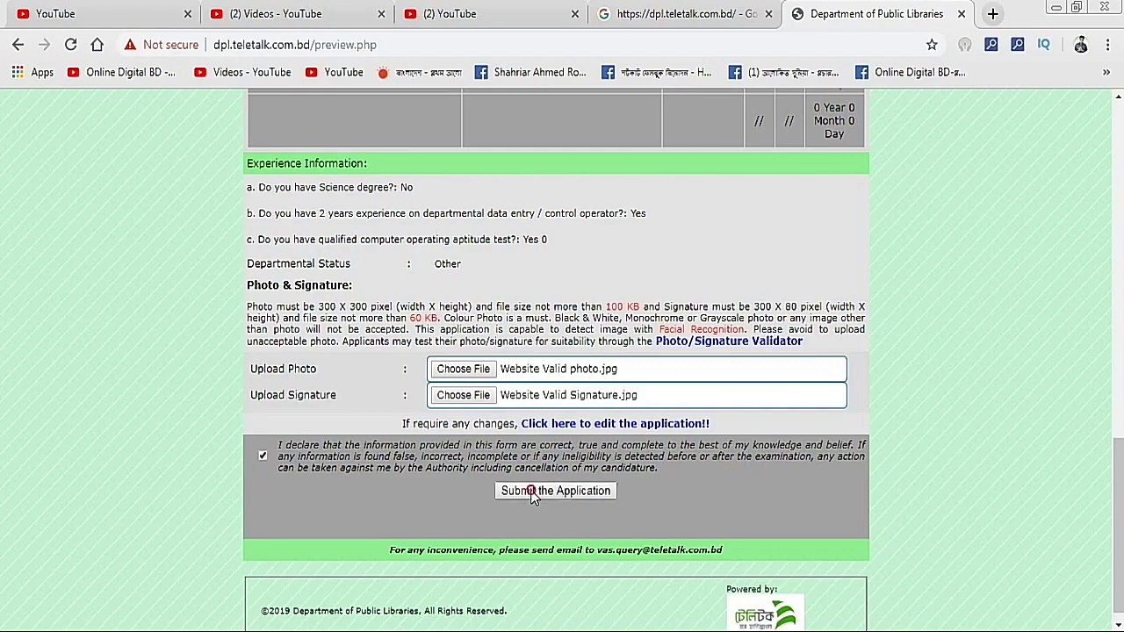
left_click(531, 492)
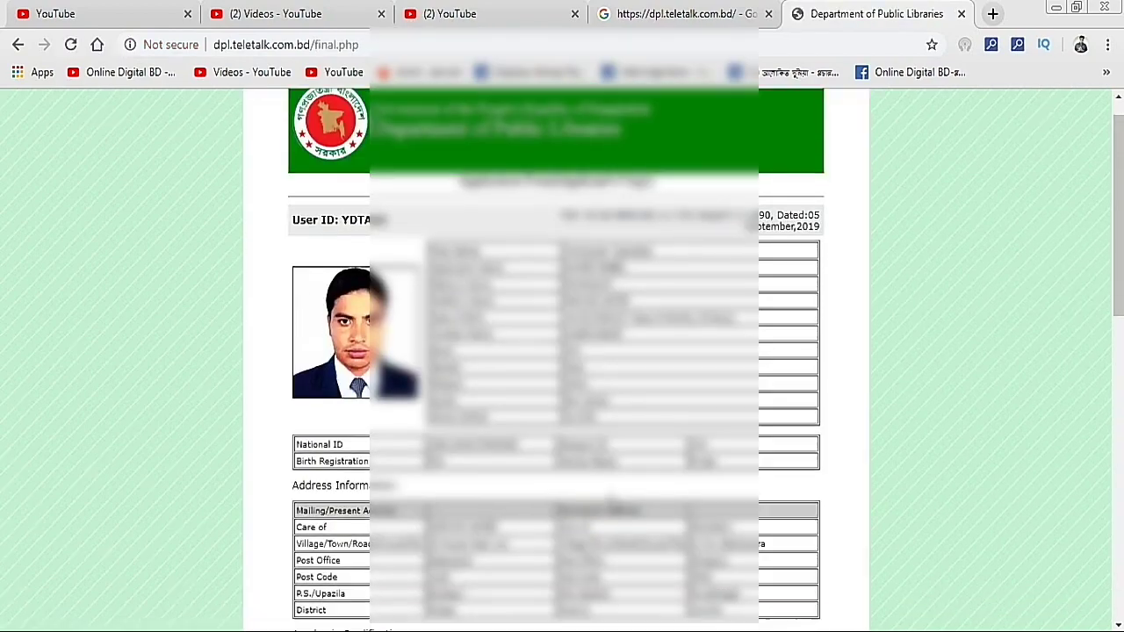
Step: Review the submitted application copy from the personal details through the signature to the SMS fee payment and download instructions
scroll(806, 510, "down", 10)
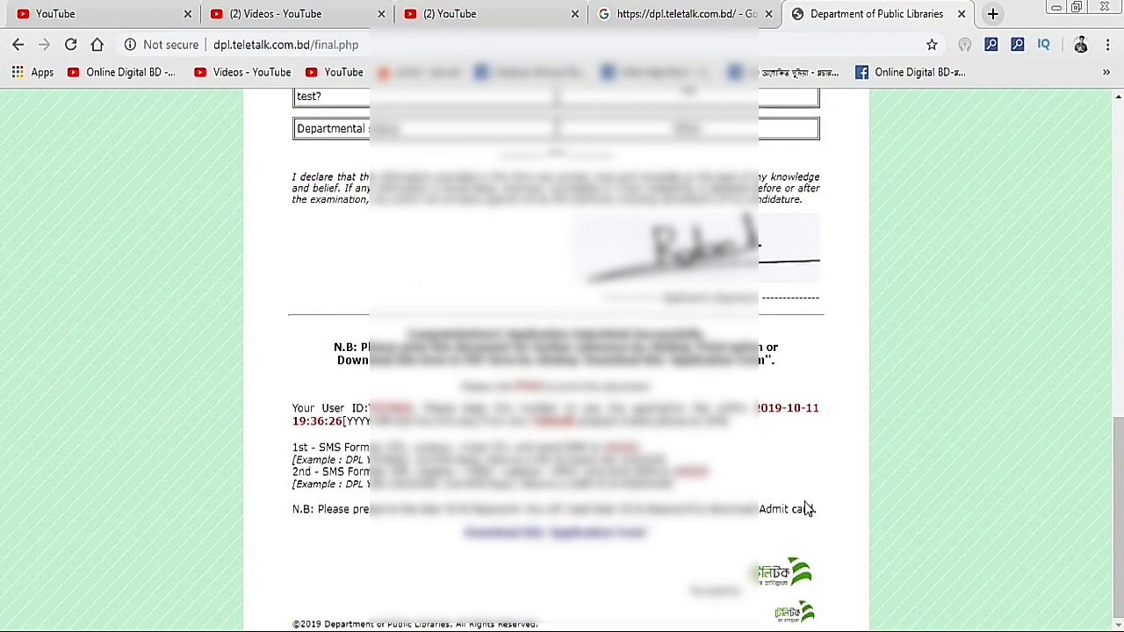
scroll(784, 479, "up", 10)
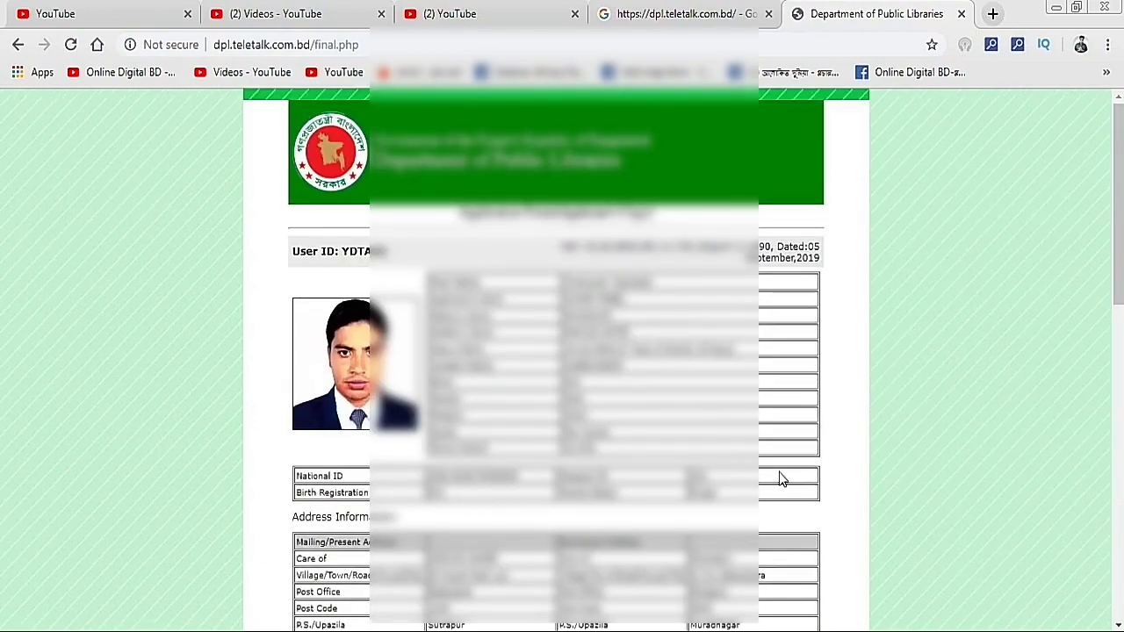
scroll(785, 474, "down", 6)
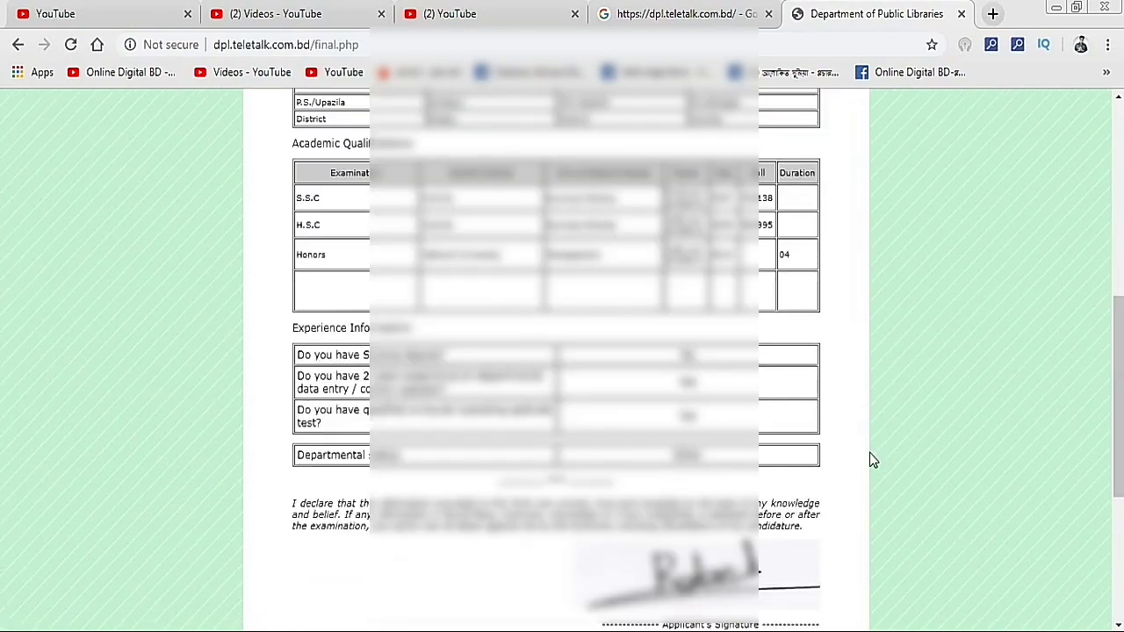
scroll(869, 458, "down", 4)
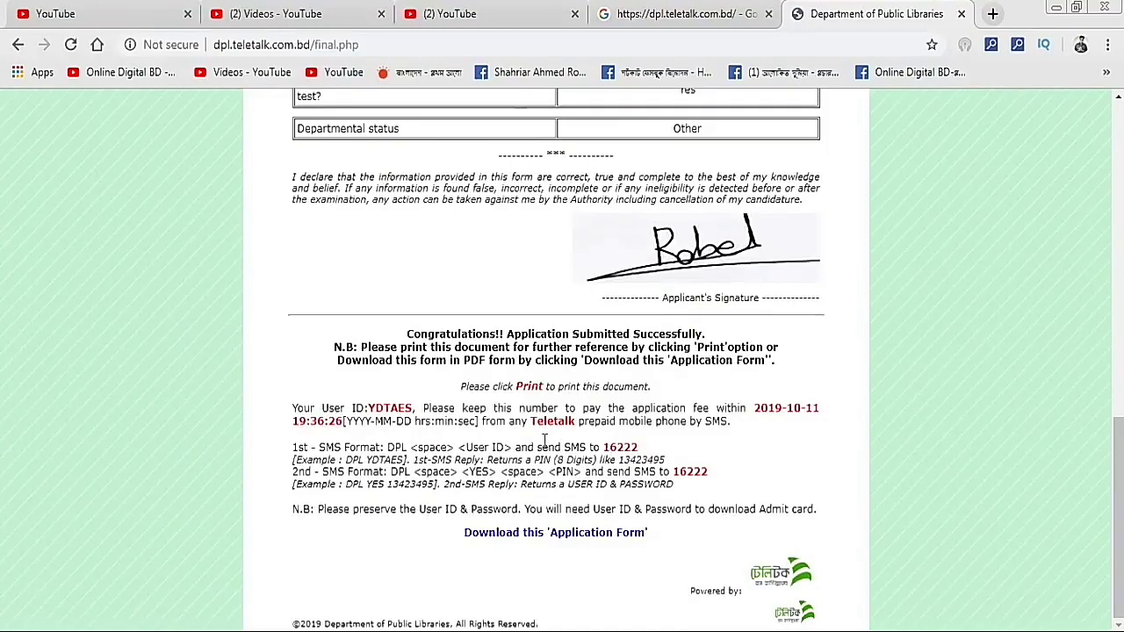